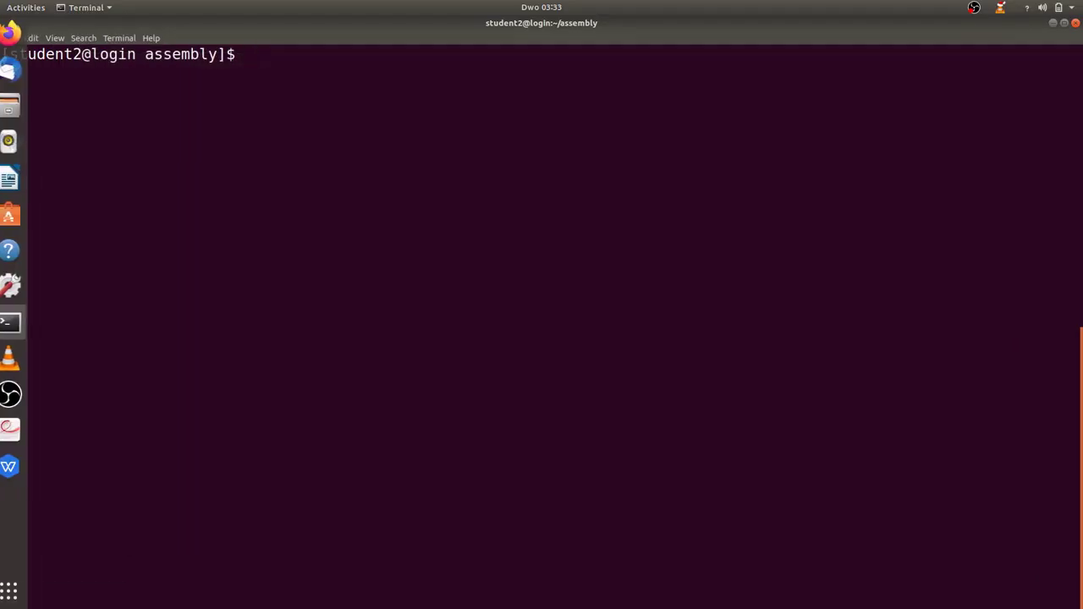
Switch to the document viewer and examine the title and abstract of the Mycobacterium ulcerans paper, highlighting "Combined Nanopore and Illumina whole-genome"
click(19, 430)
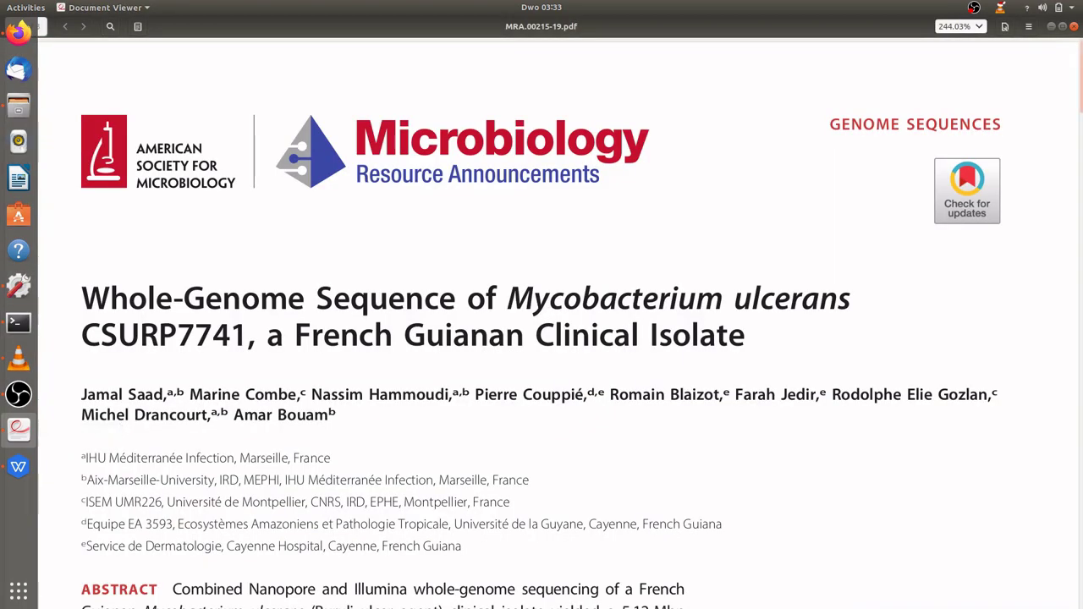
scroll(542, 323, down, 2)
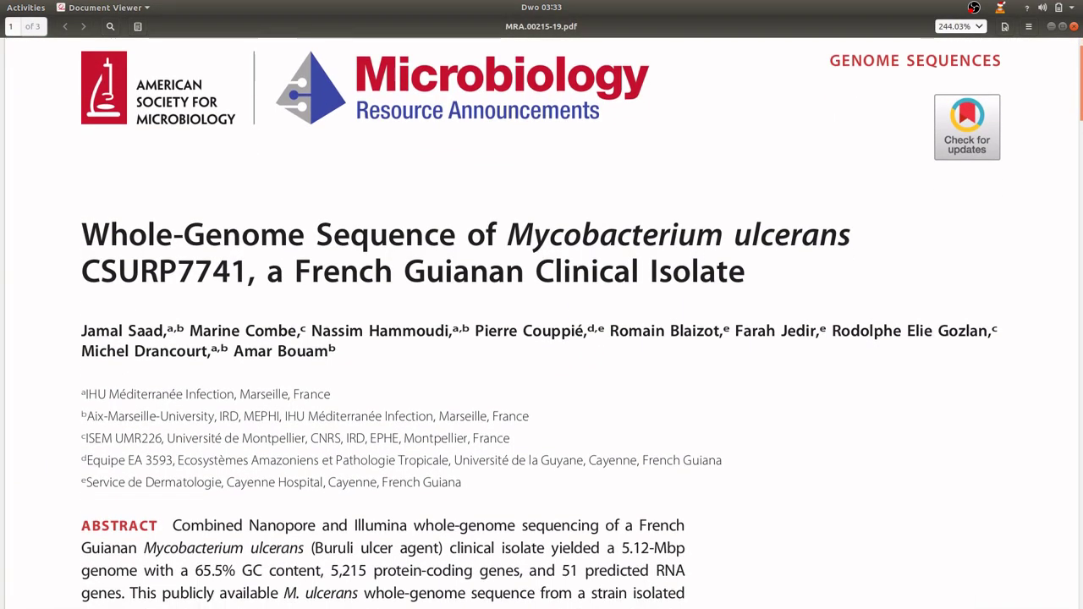
scroll(542, 323, down, 3)
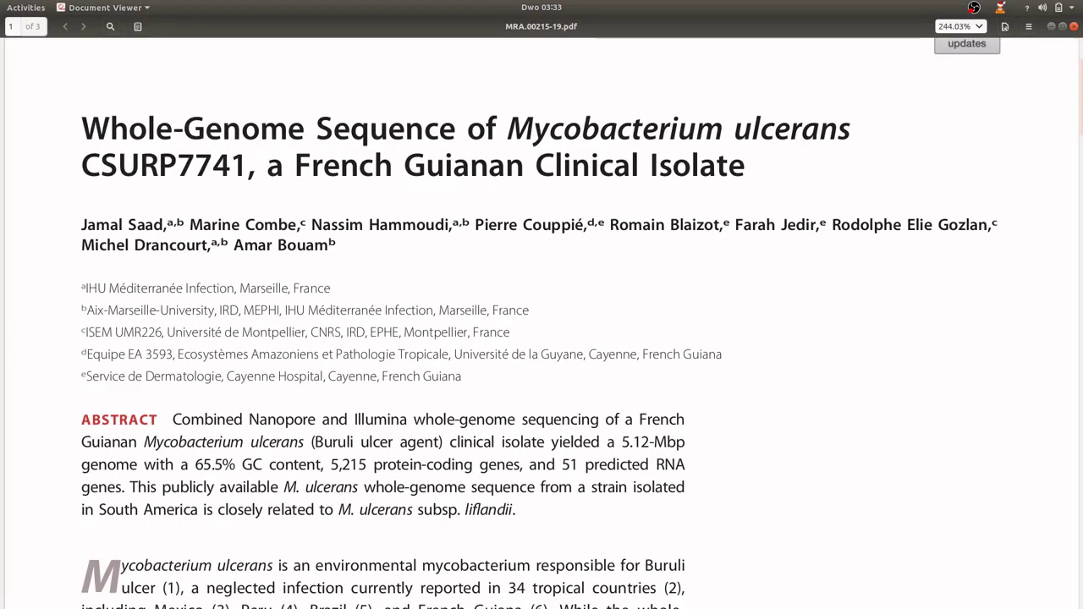
scroll(541, 323, down, 2)
scroll(542, 323, up, 7)
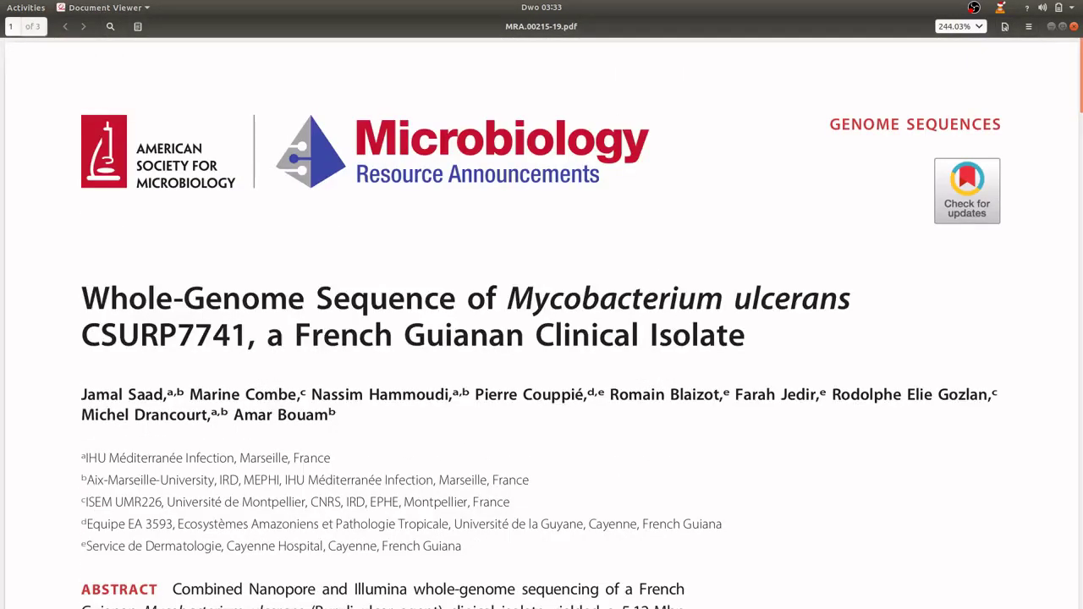
scroll(542, 324, down, 8)
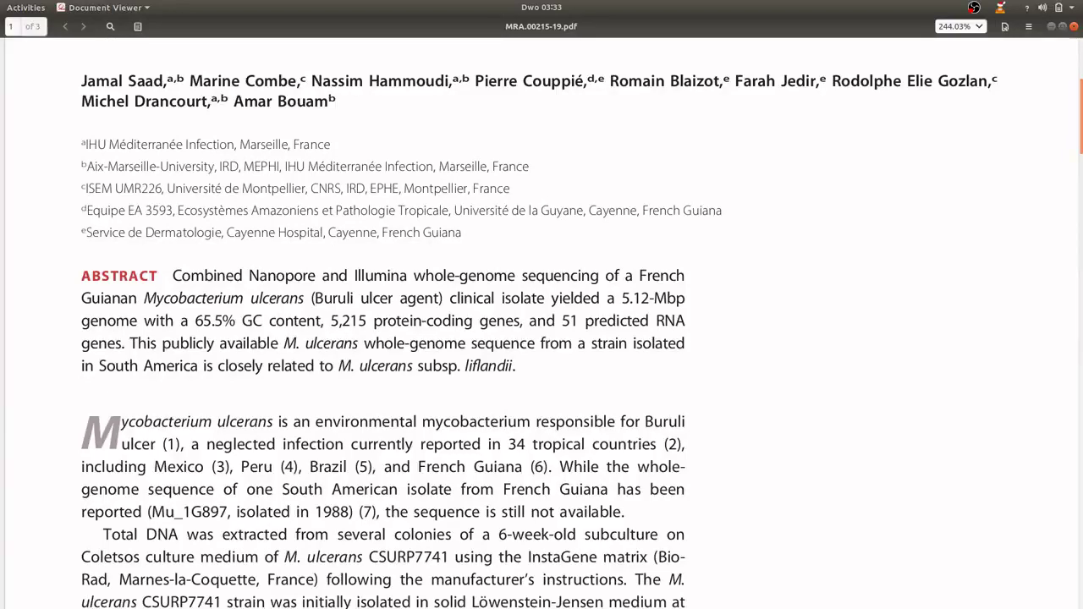
drag(172, 276, 508, 276)
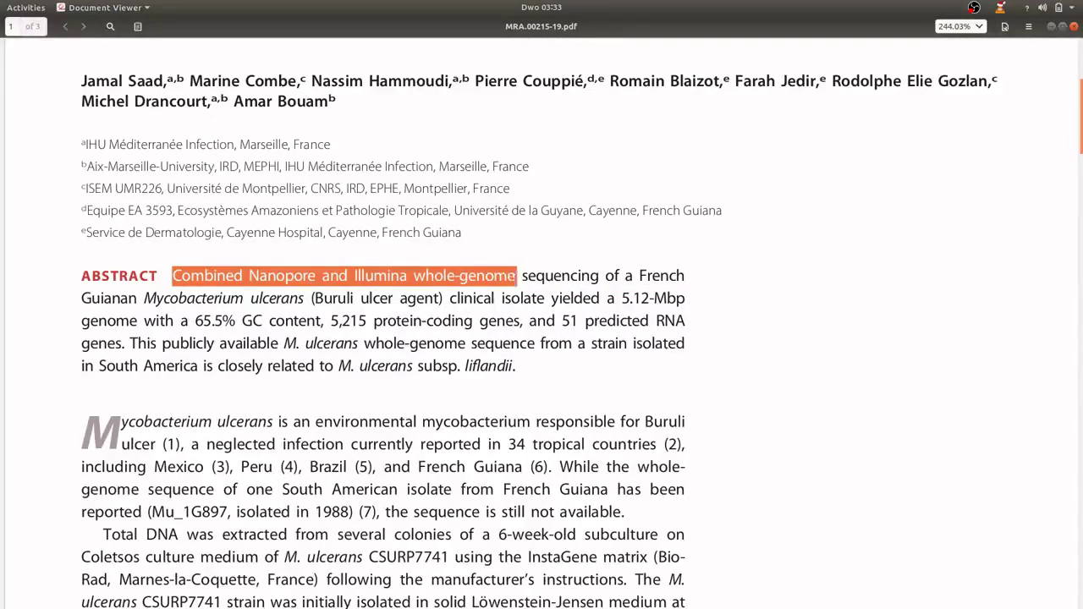
click(528, 276)
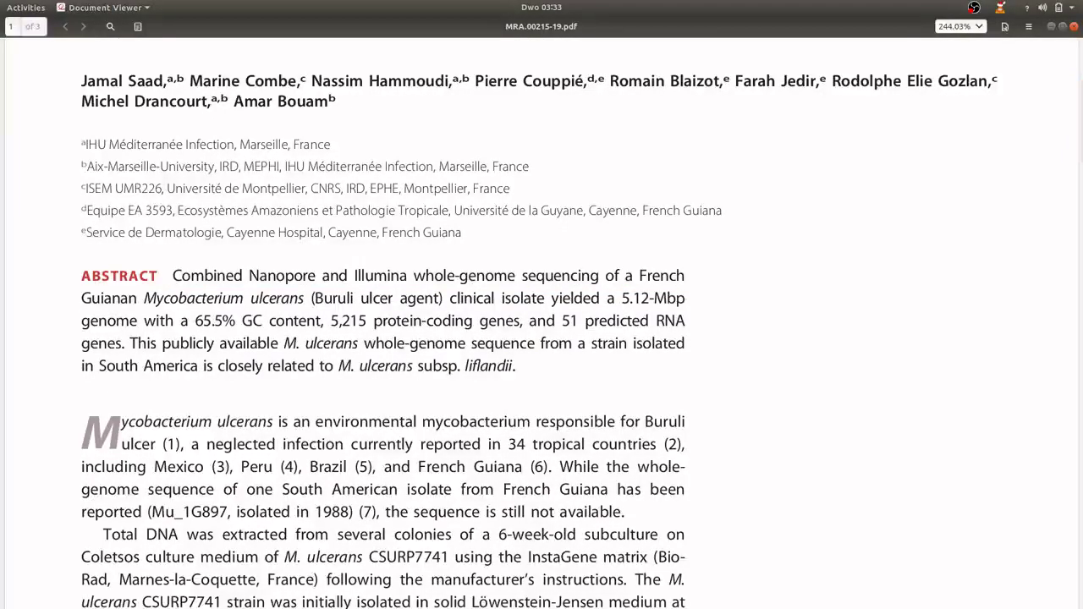
Examine the DNA extraction, sequencing and assembly methods on the paper's first page, then return to the abstract
scroll(541, 323, up, 1)
scroll(541, 323, down, 5)
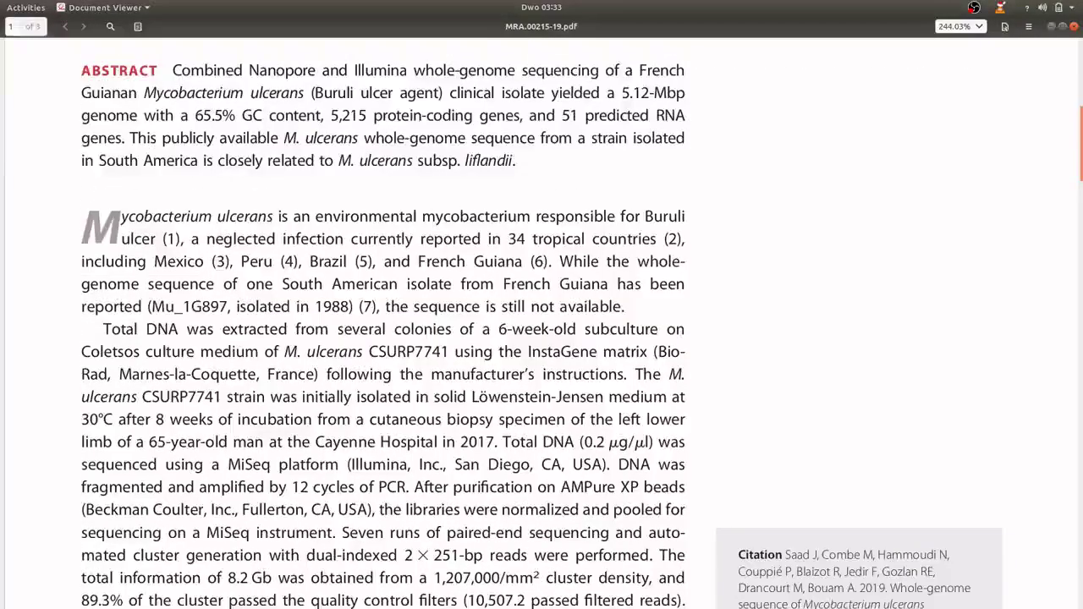
scroll(542, 323, down, 9)
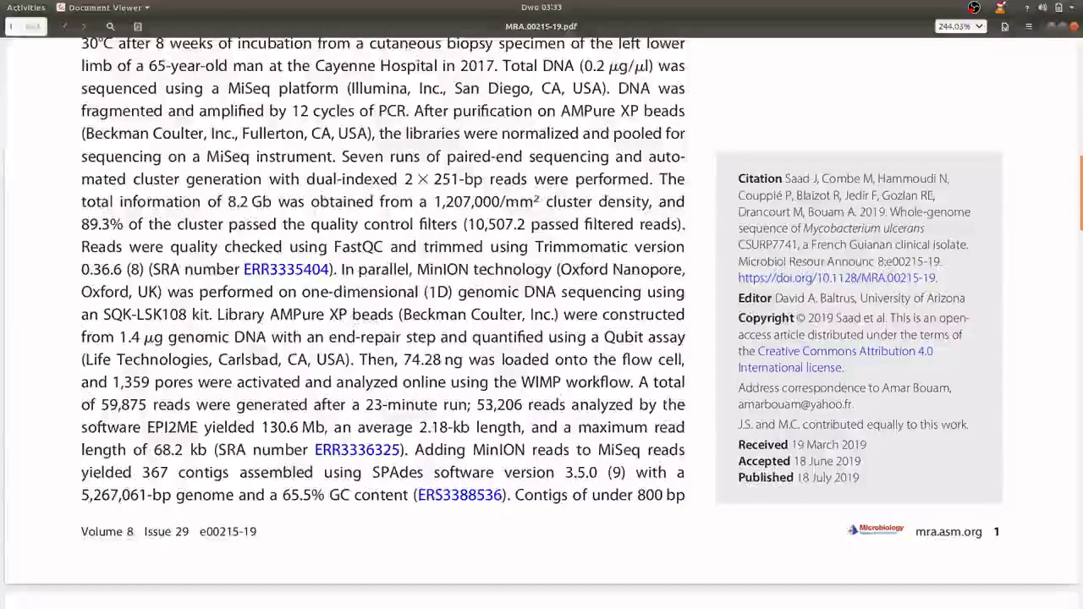
key(Page_Up)
key(Page_Up)
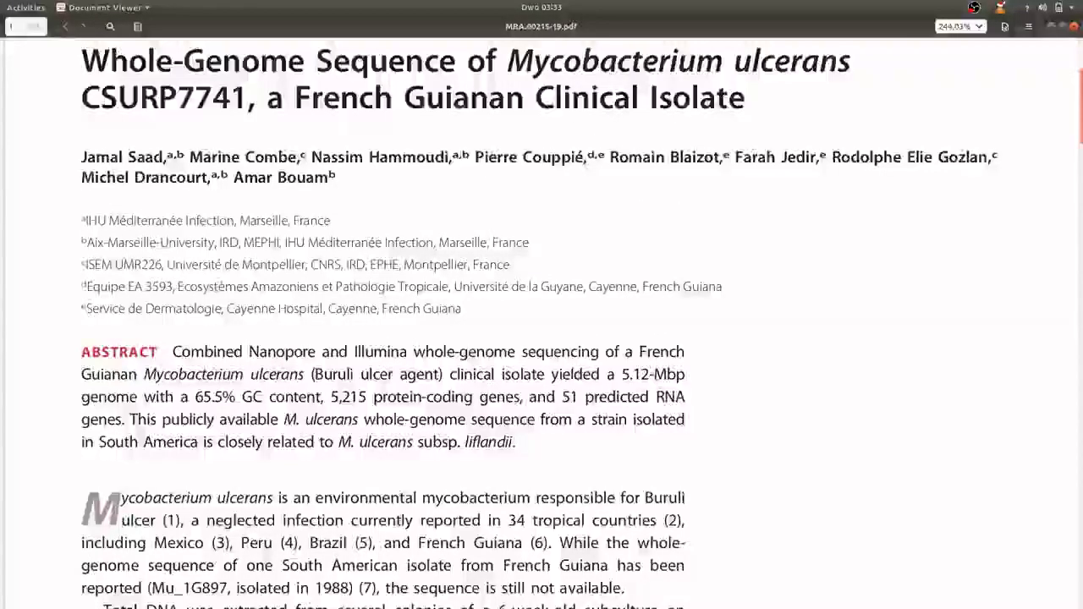
scroll(541, 322, down, 1)
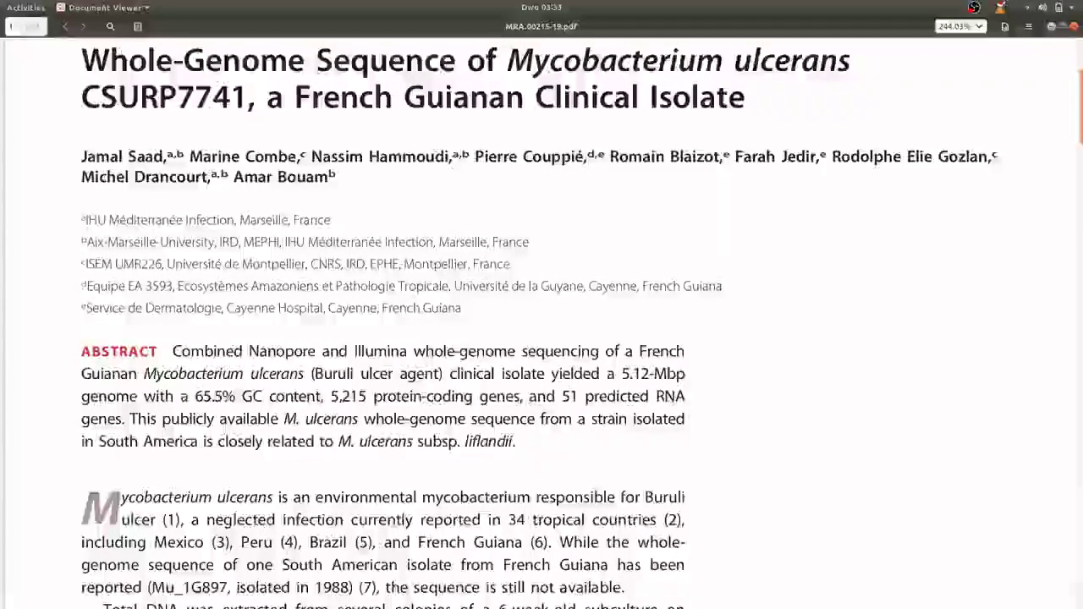
Switch to the terminal and list the assembly directory with ls to check the MinION and paired-end FASTQ files
key(alt+Tab)
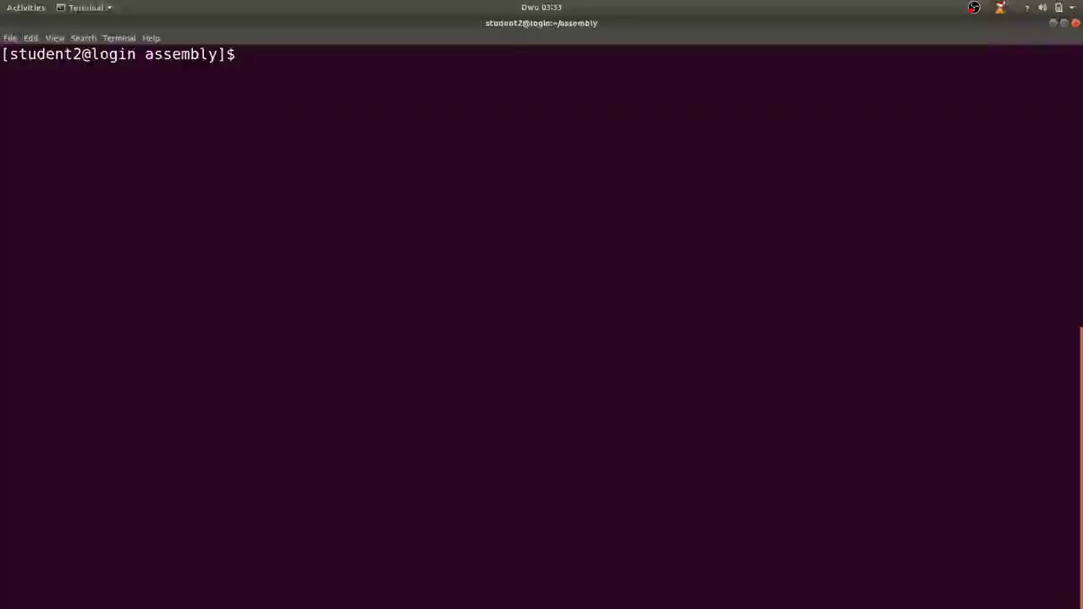
text(l)
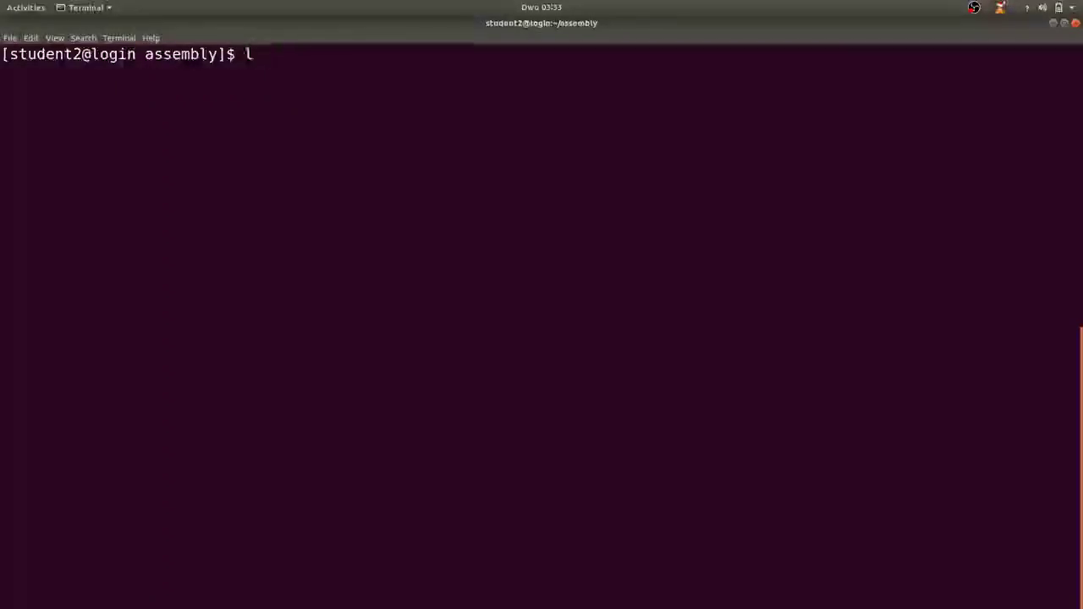
text(s)
key(Return)
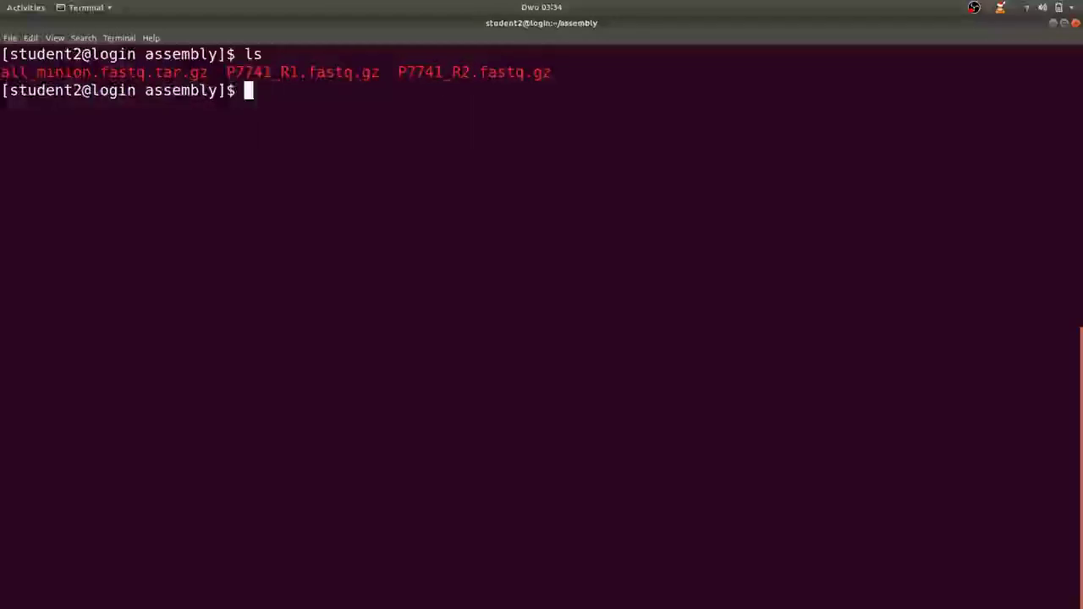
drag(213, 72, 64, 72)
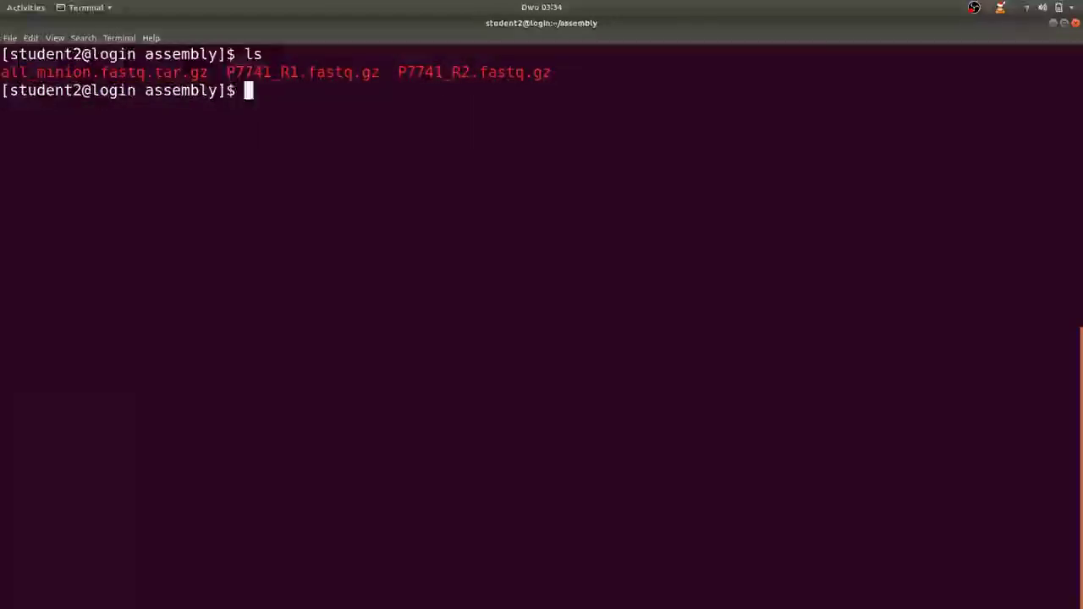
drag(226, 72, 380, 72)
click(380, 72)
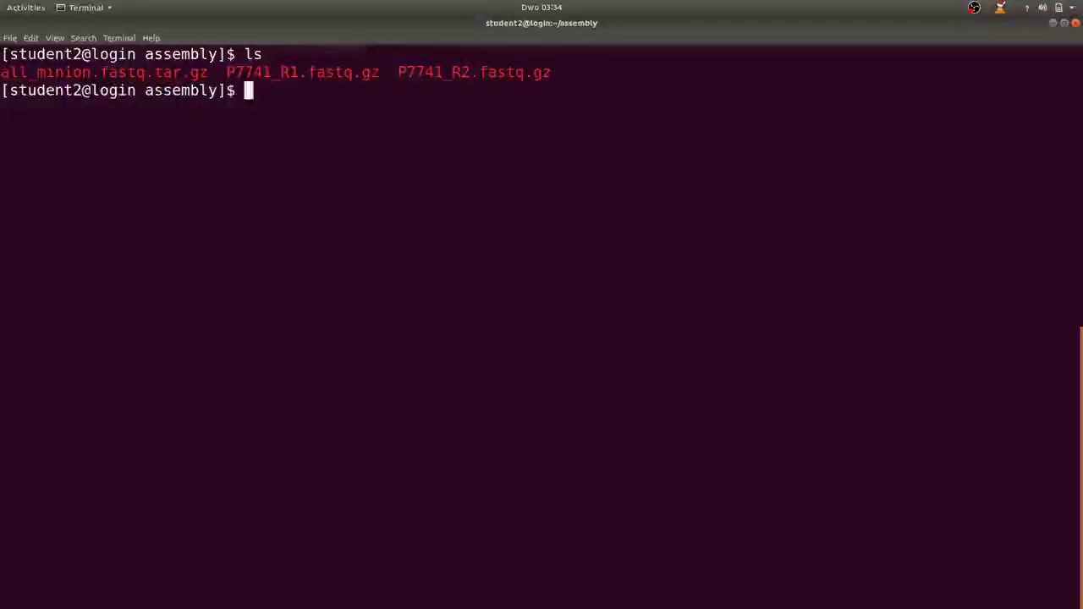
Display the SPAdes usage help with spades.py and examine the basic options and the -1 and -2 paired-end read inputs
text(spad)
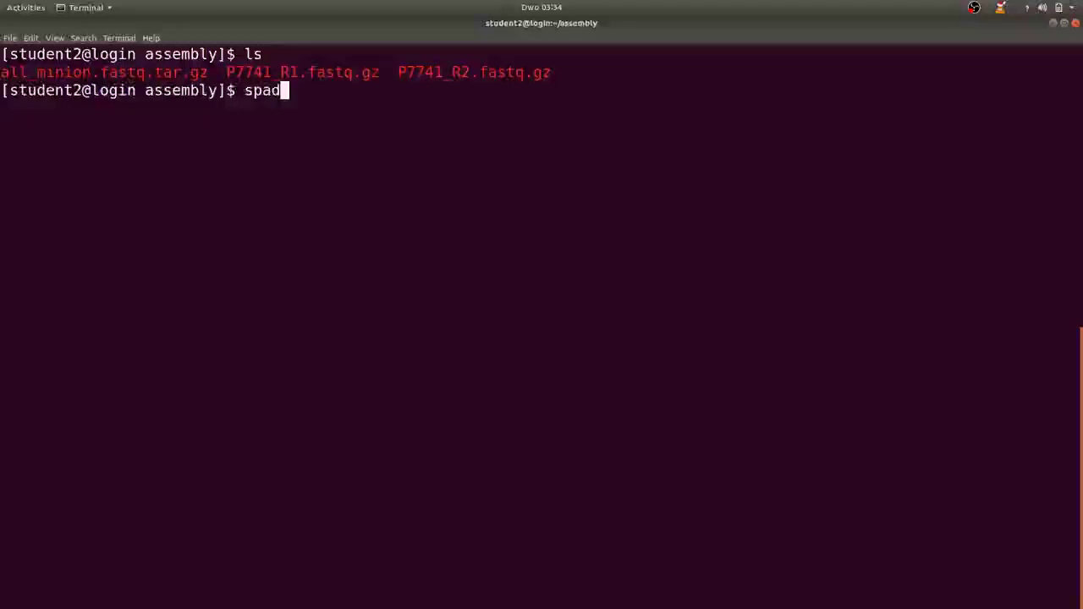
text(es.py)
key(Return)
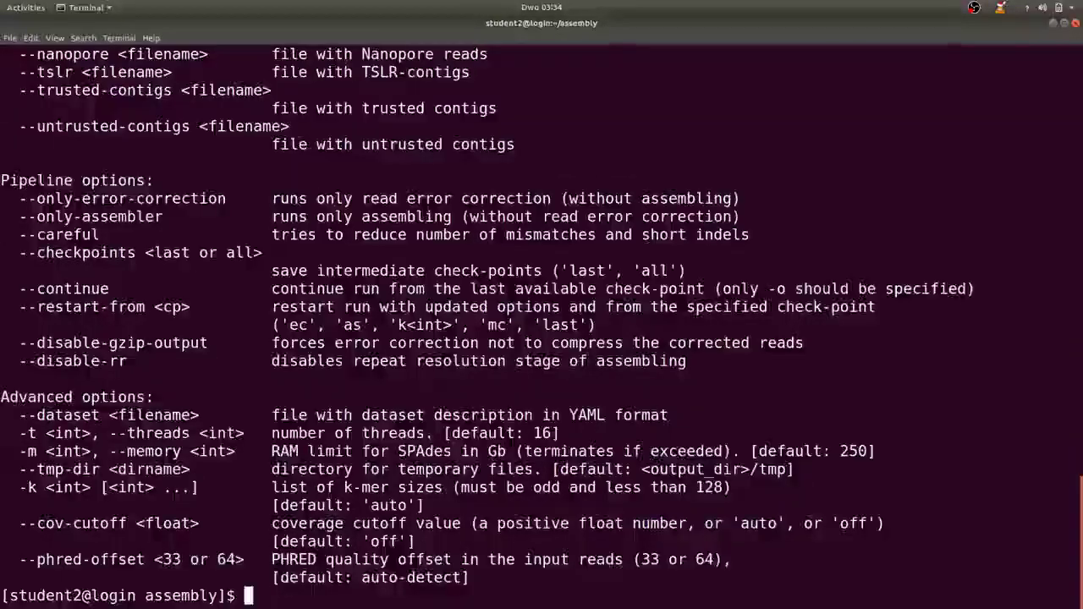
scroll(541, 327, up, 3)
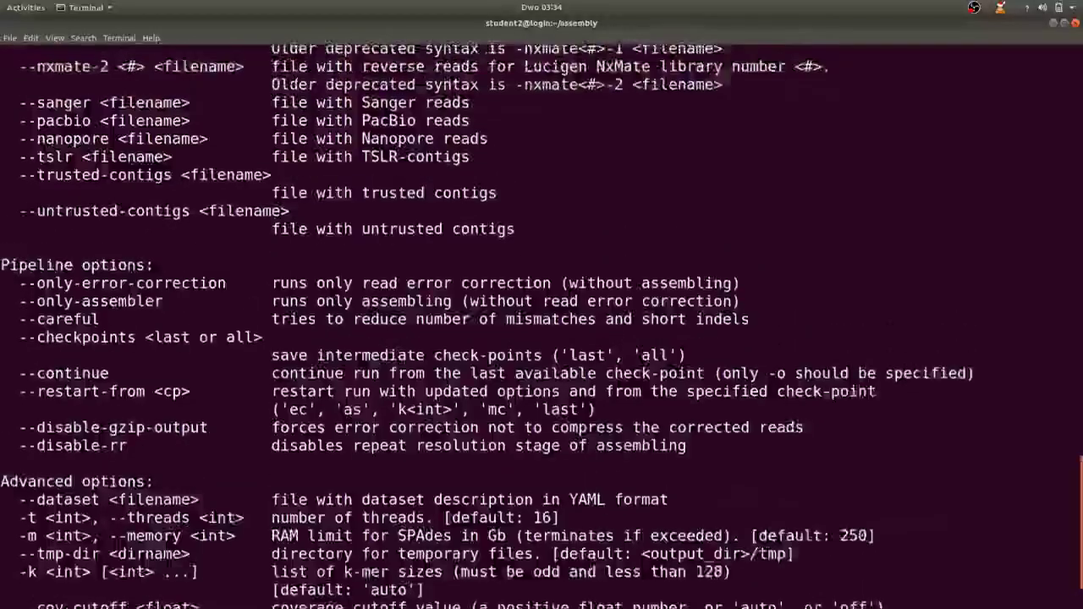
scroll(542, 327, up, 12)
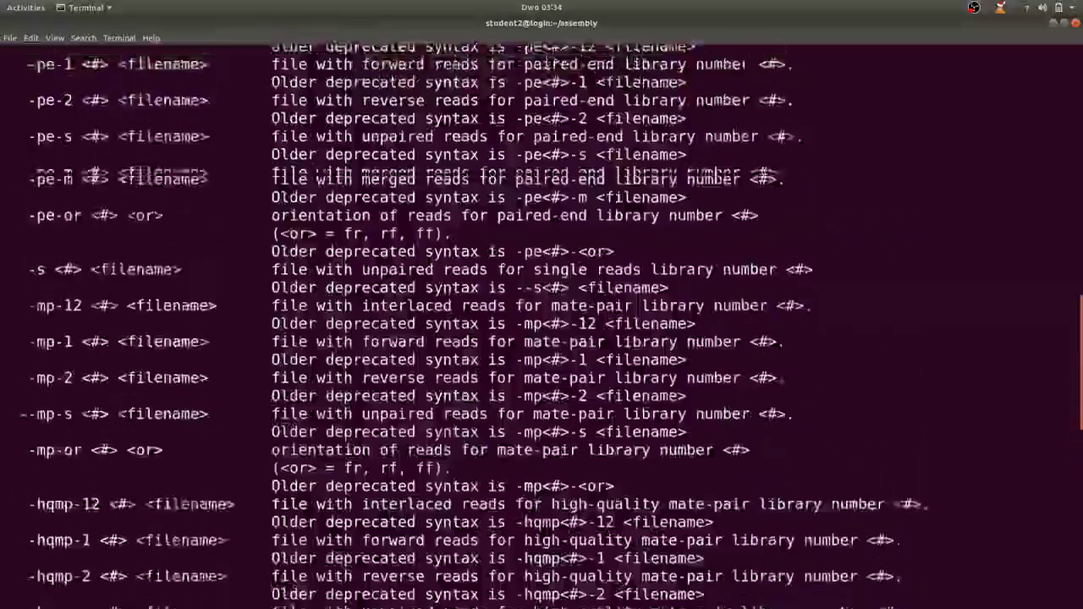
scroll(542, 326, up, 12)
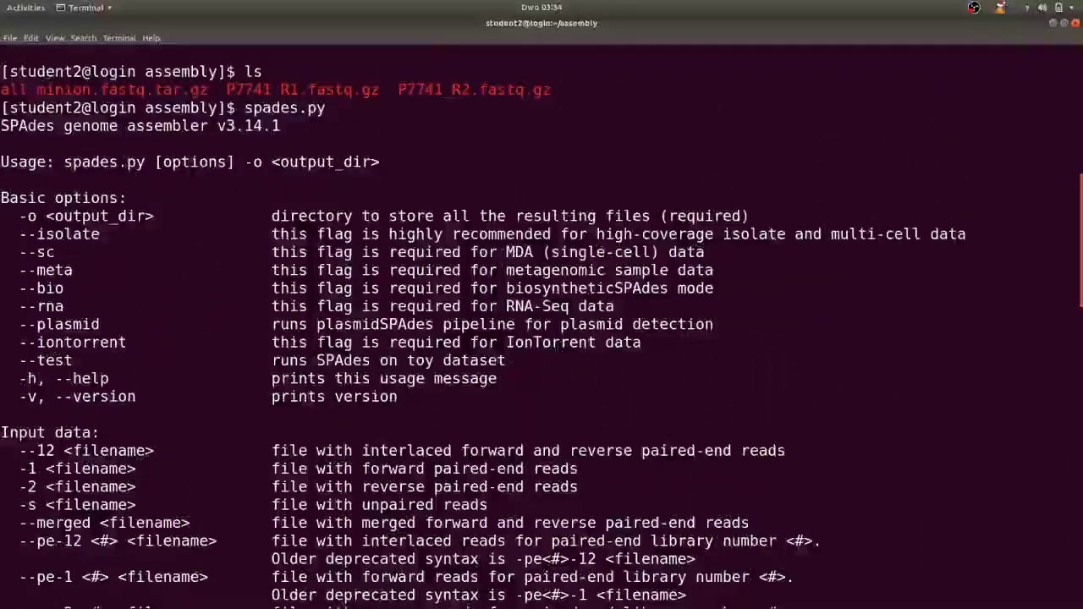
scroll(541, 327, down, 3)
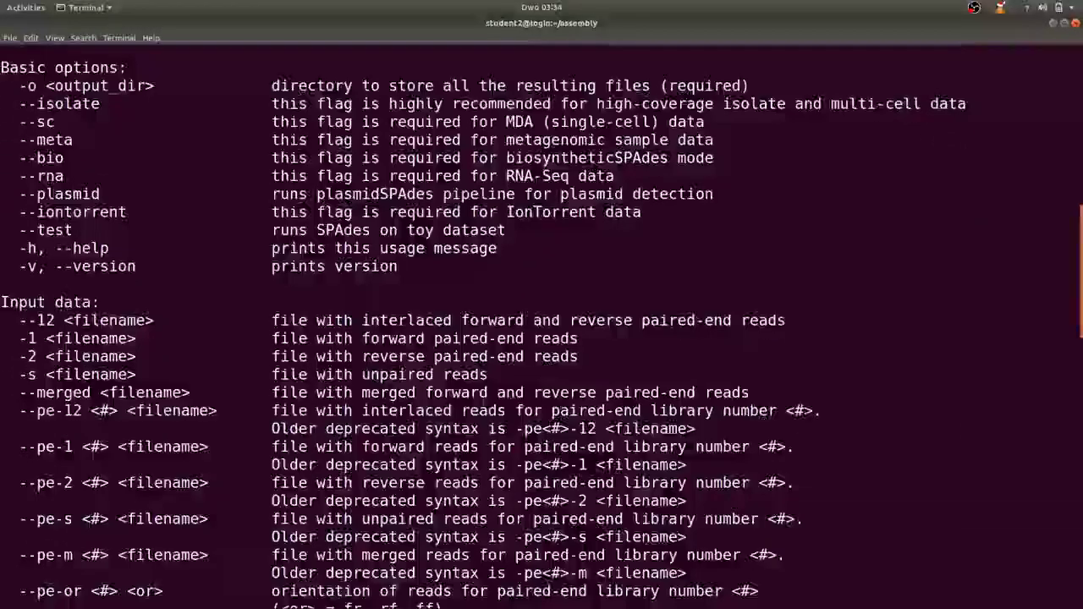
scroll(542, 327, down, 5)
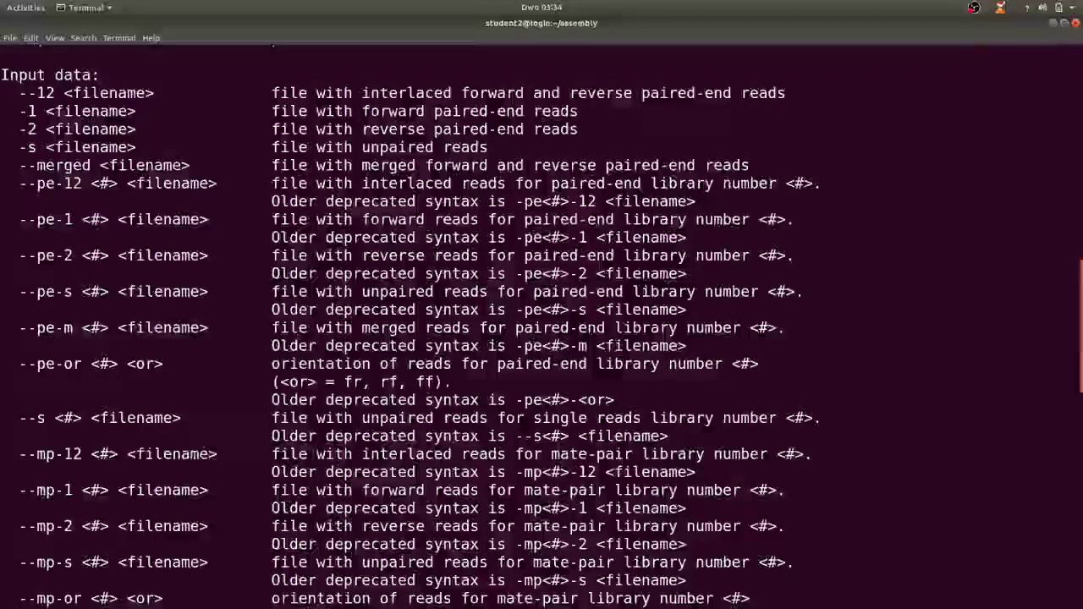
scroll(541, 326, up, 1)
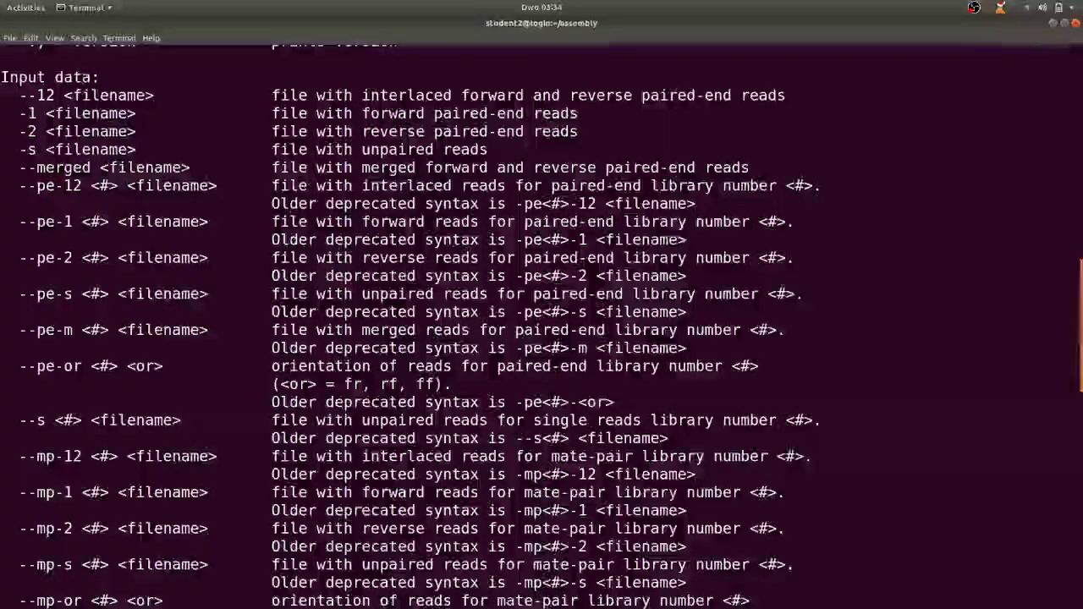
drag(18, 113, 136, 113)
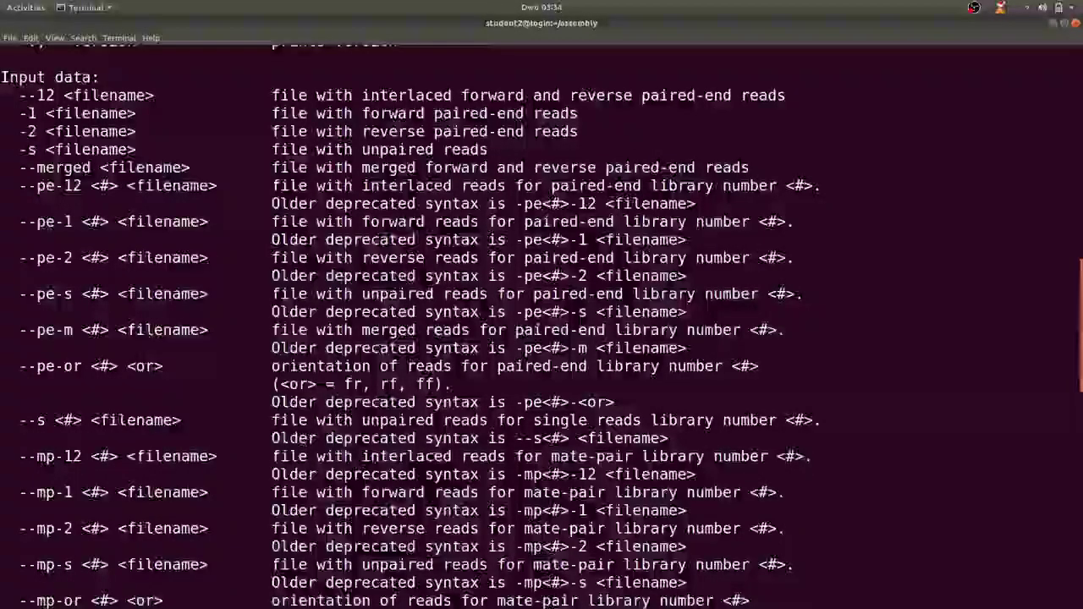
drag(18, 131, 37, 131)
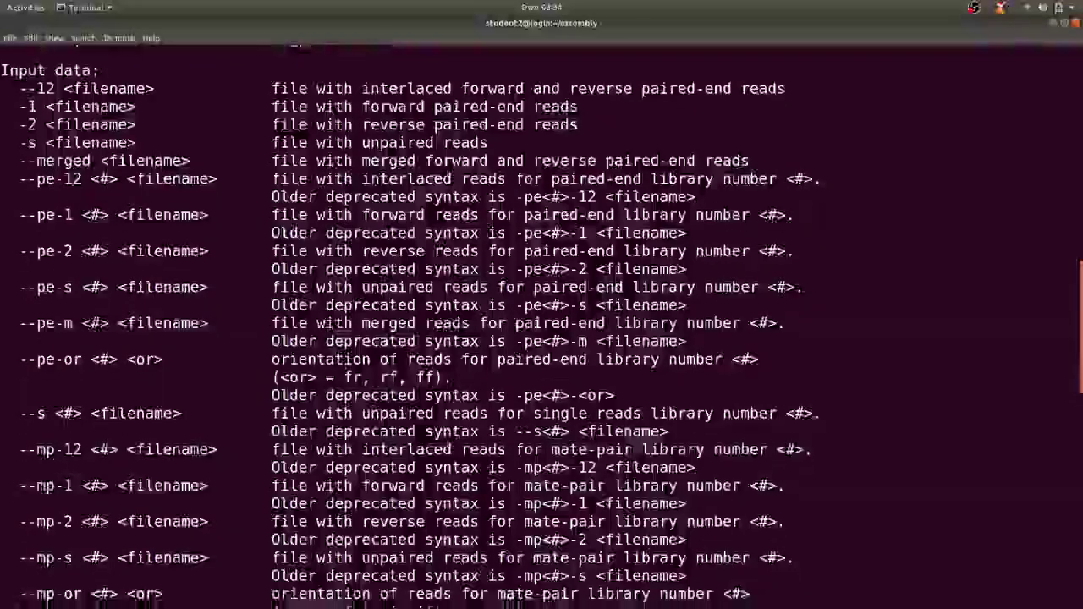
Examine the --nanopore input option and the pipeline and advanced options in the rest of the SPAdes help
scroll(542, 322, down, 5)
scroll(542, 321, down, 5)
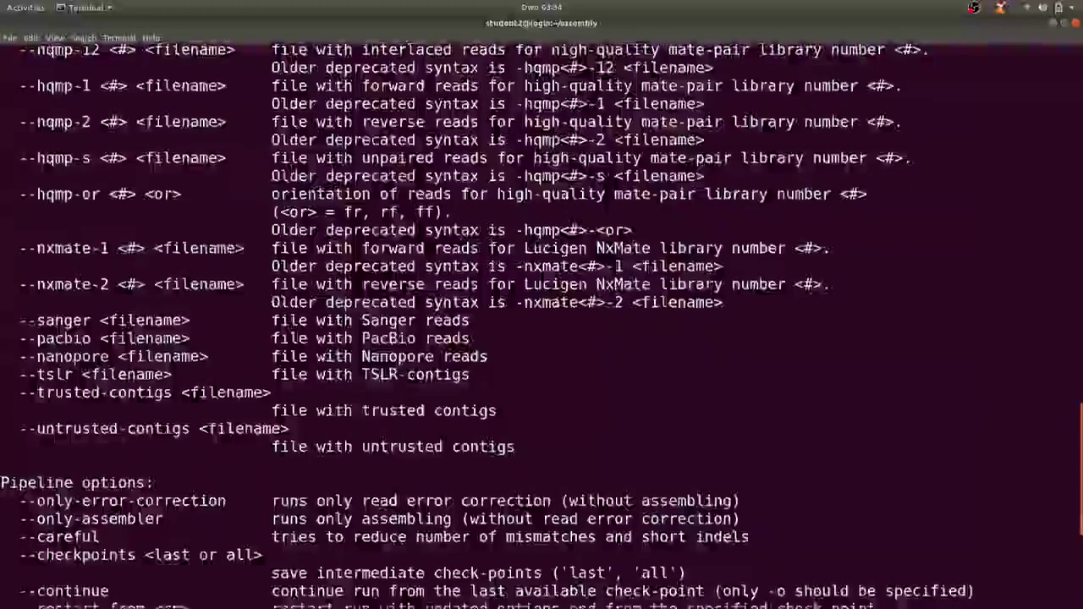
drag(19, 357, 118, 357)
click(117, 357)
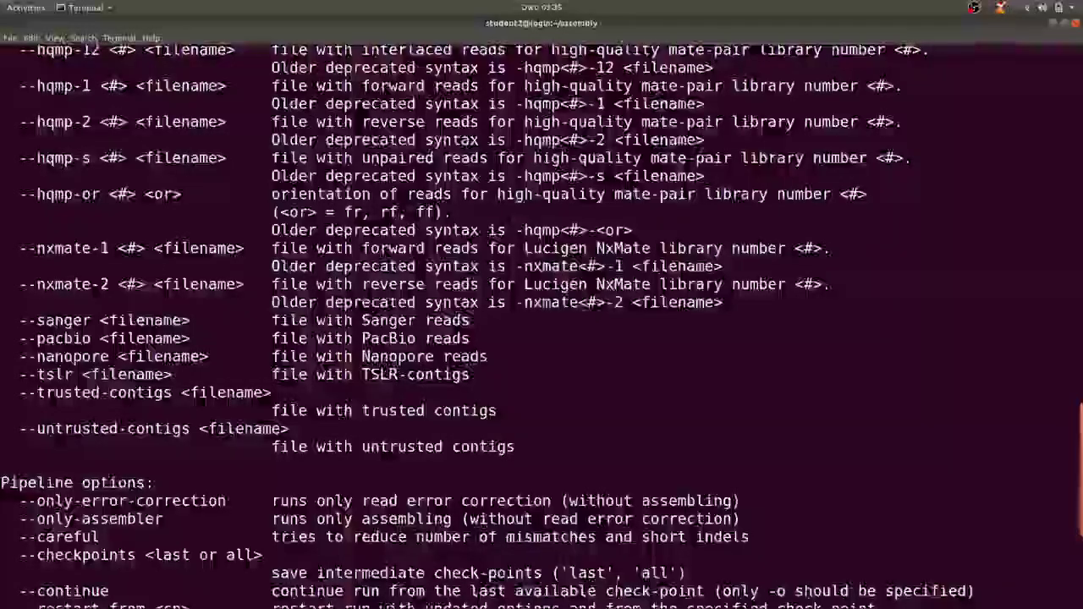
scroll(542, 321, down, 3)
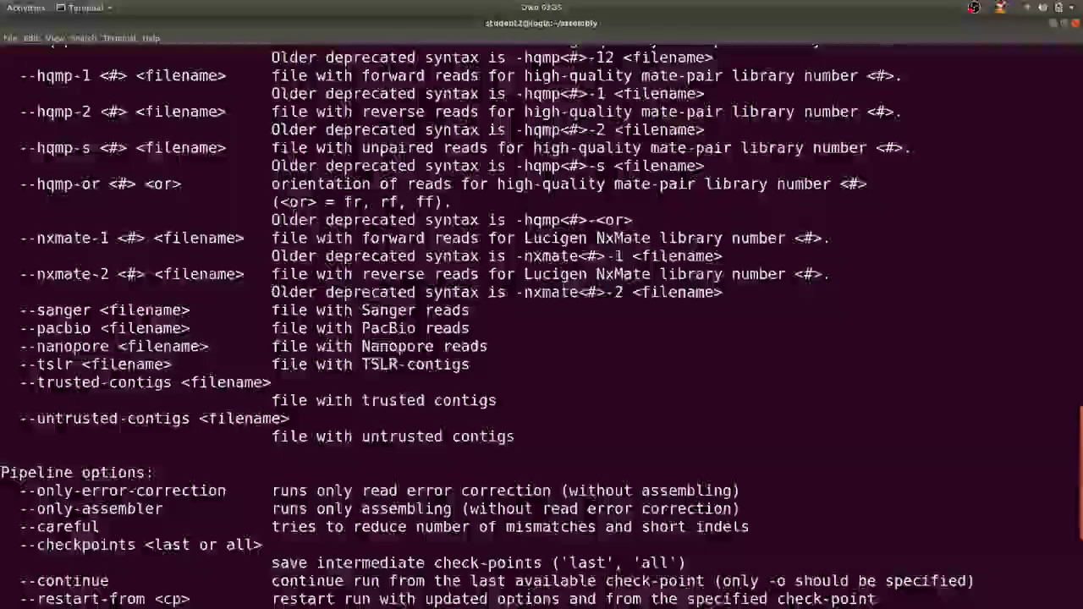
scroll(541, 321, down, 3)
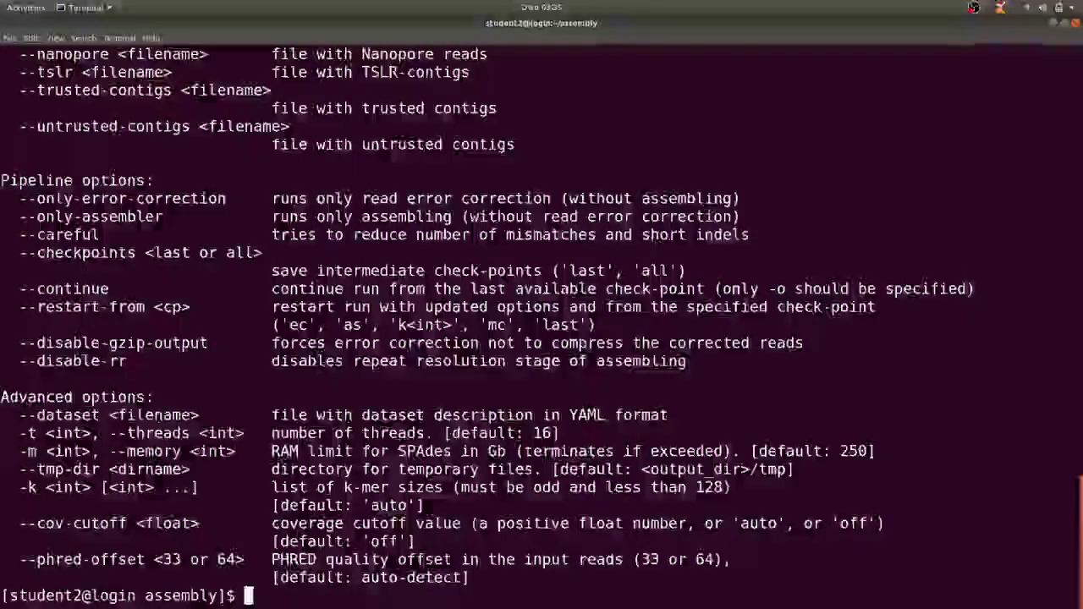
Clear the terminal and list the read files in the assembly directory again with ls
text(clear)
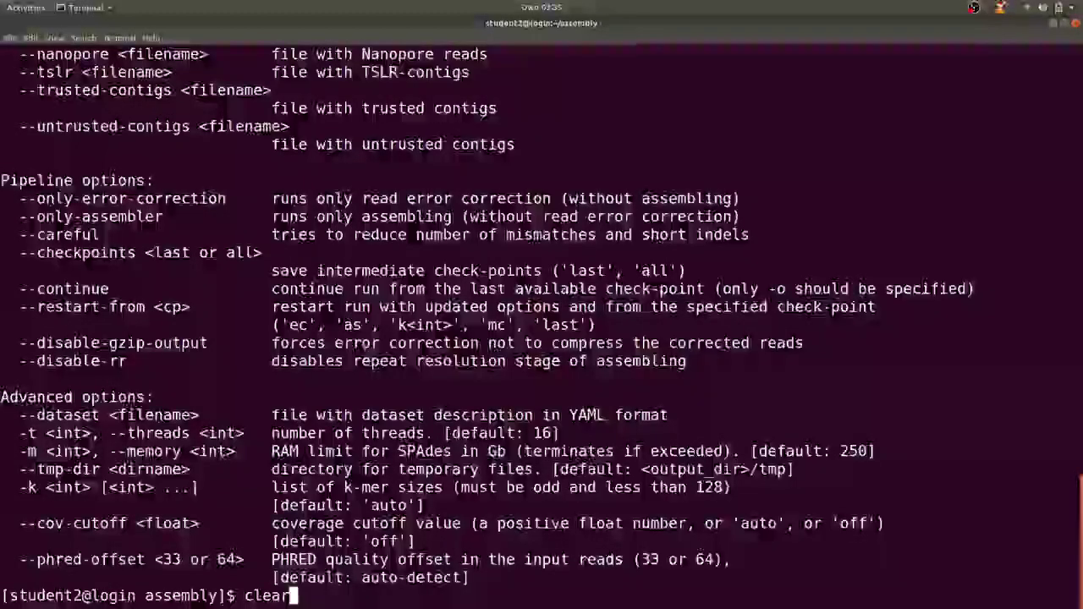
key(Return)
text(ls)
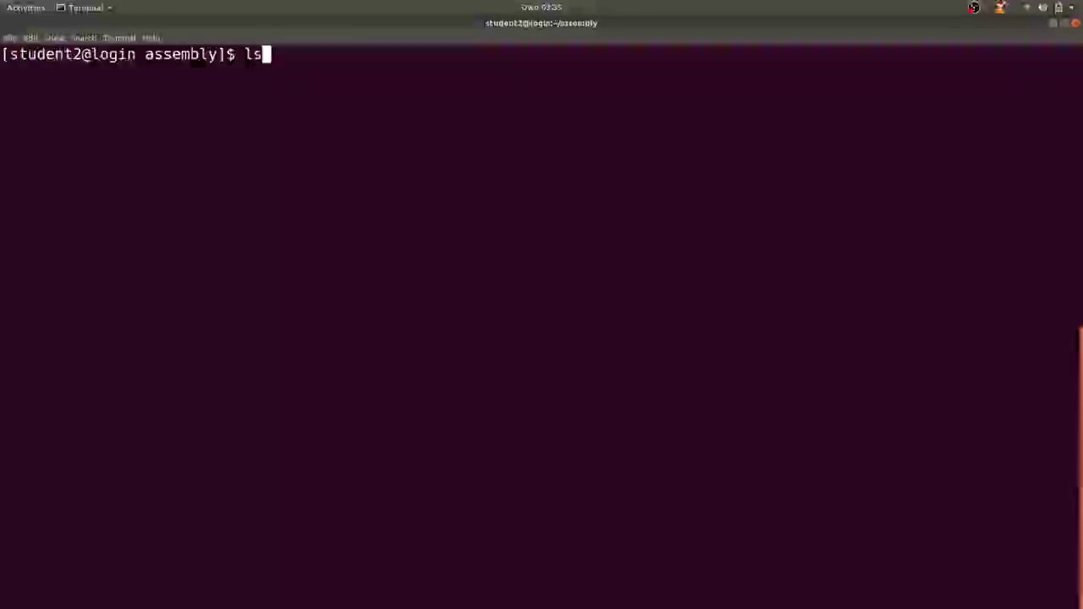
key(Return)
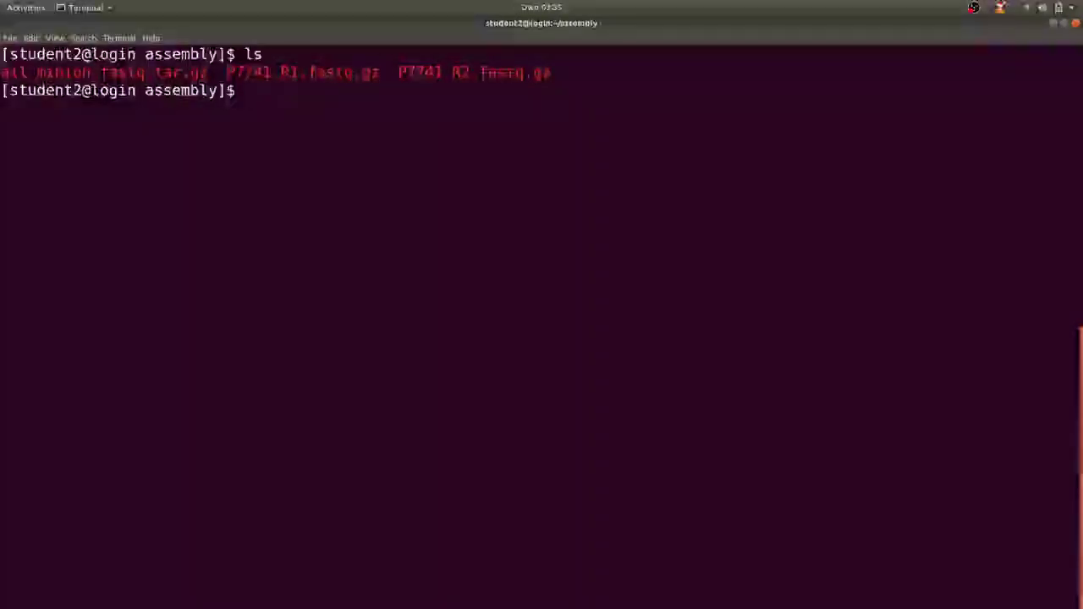
Begin a spades.py command with the --careful option and SPADES_OUT as the -o output directory
text(spades)
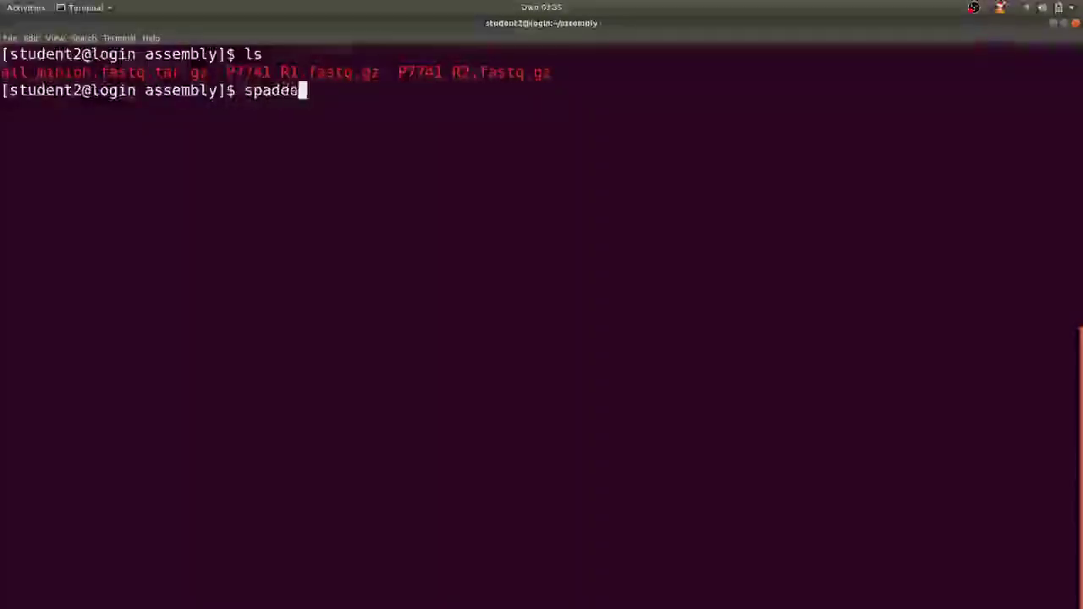
text(.py --)
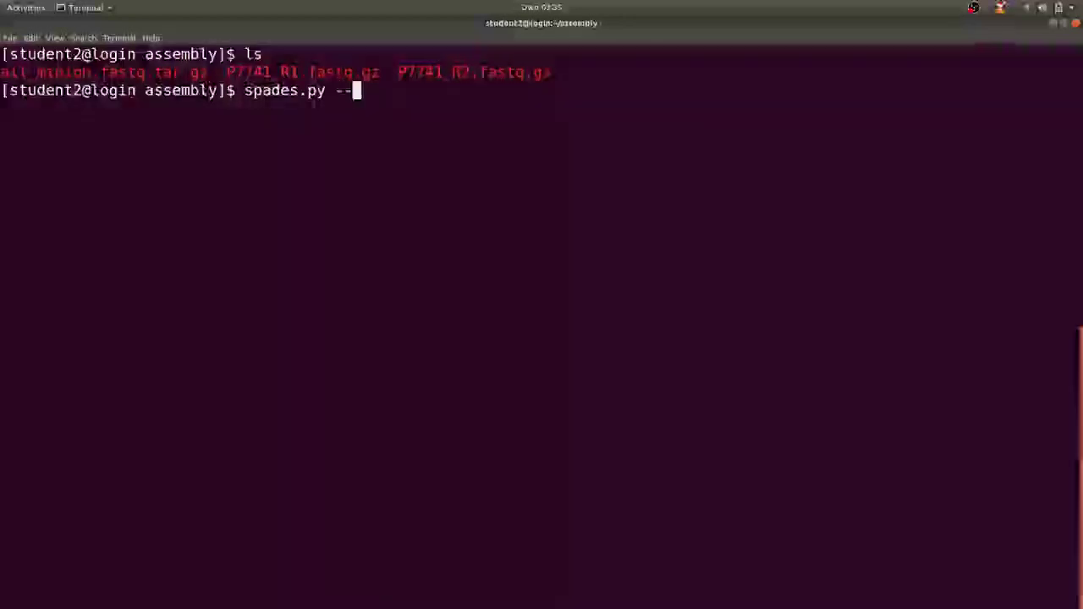
text(careful)
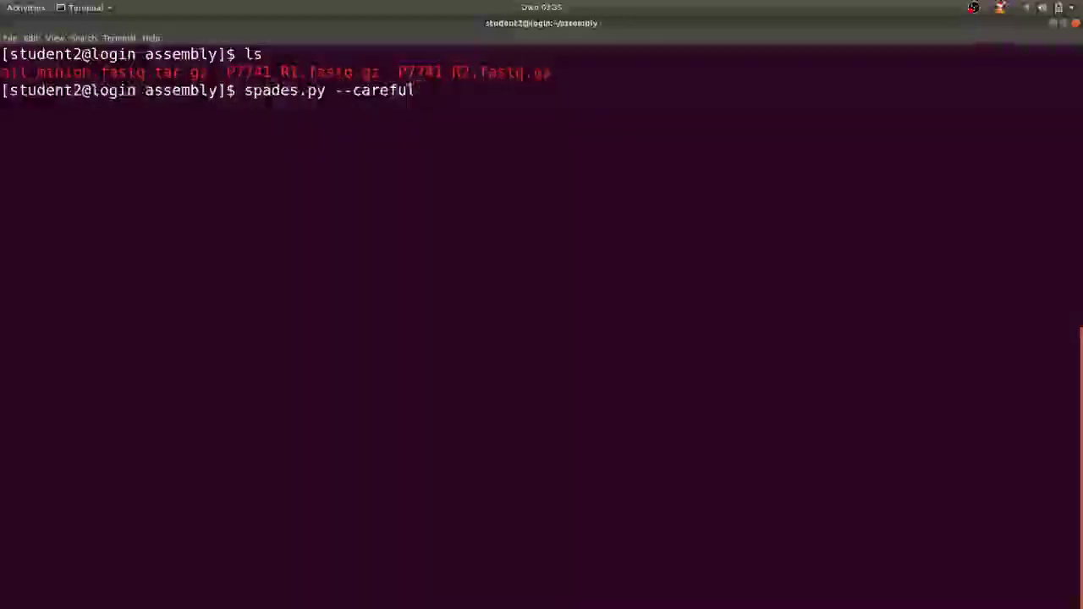
text( -)
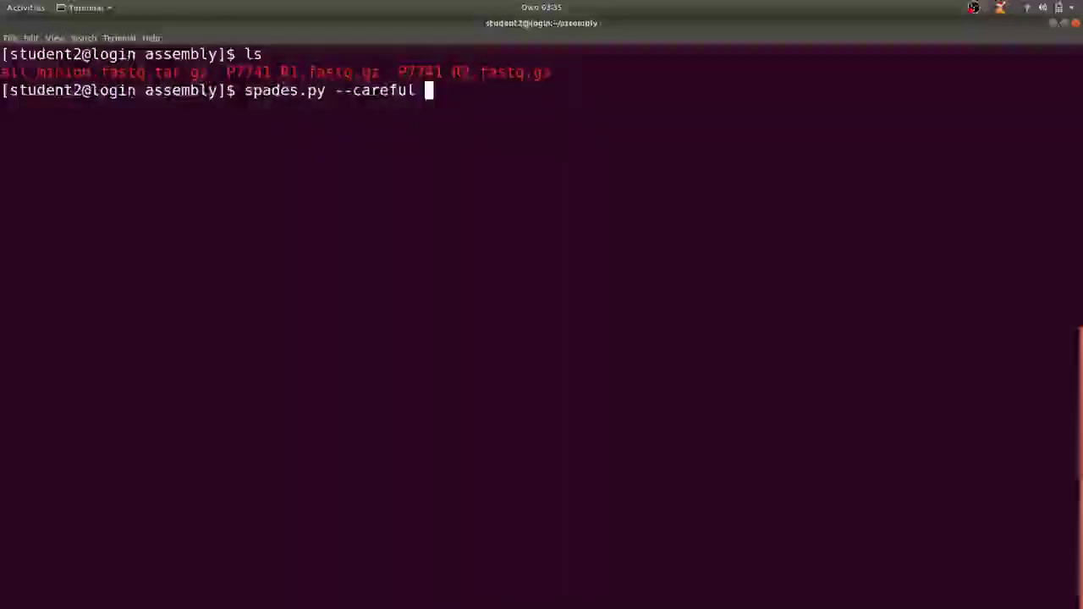
text(o)
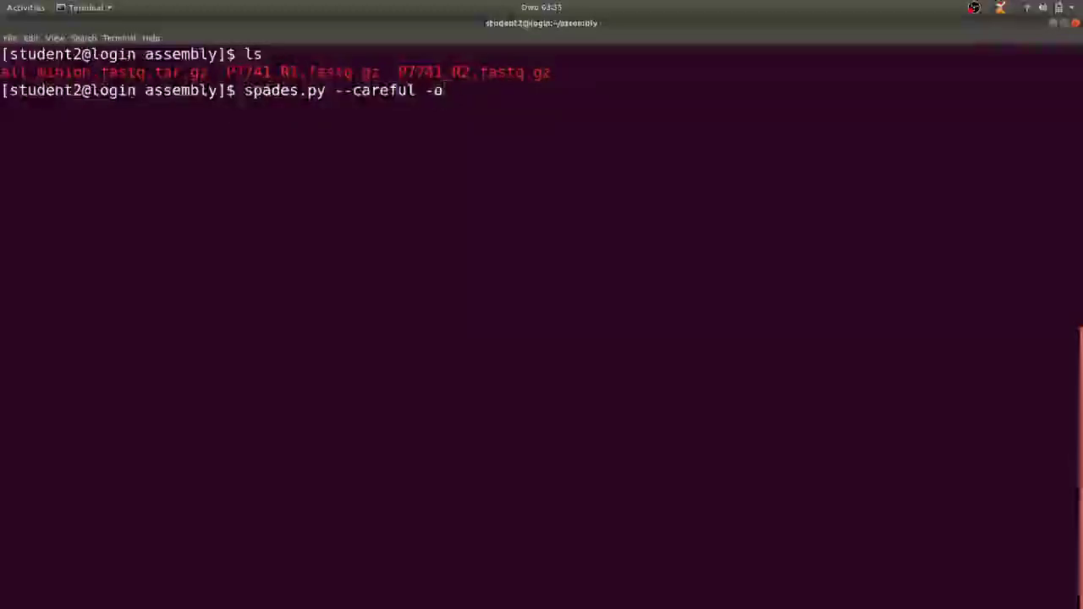
text( S)
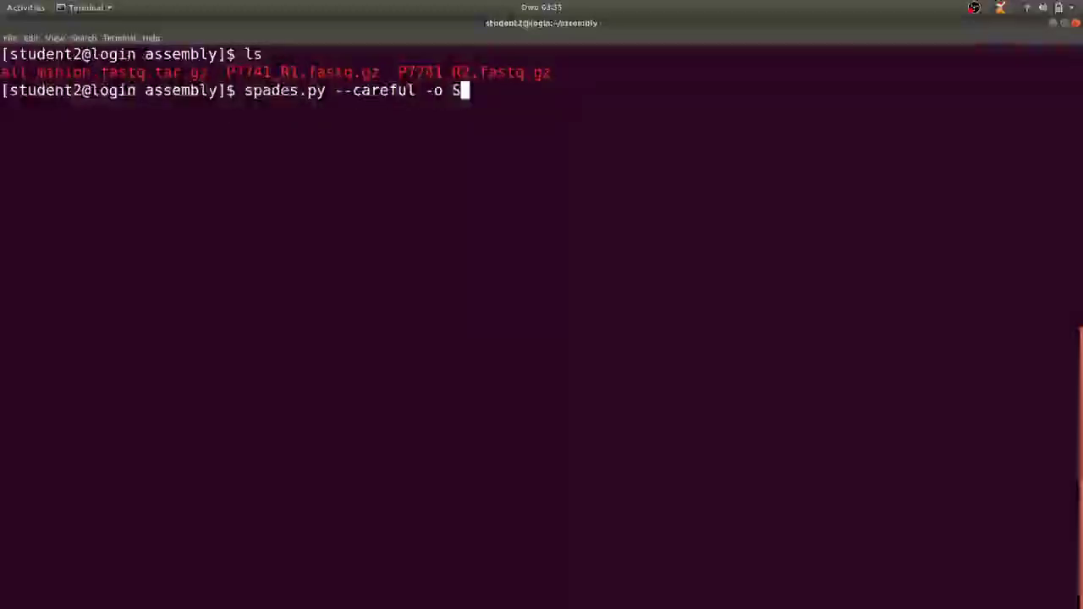
text(PADES)
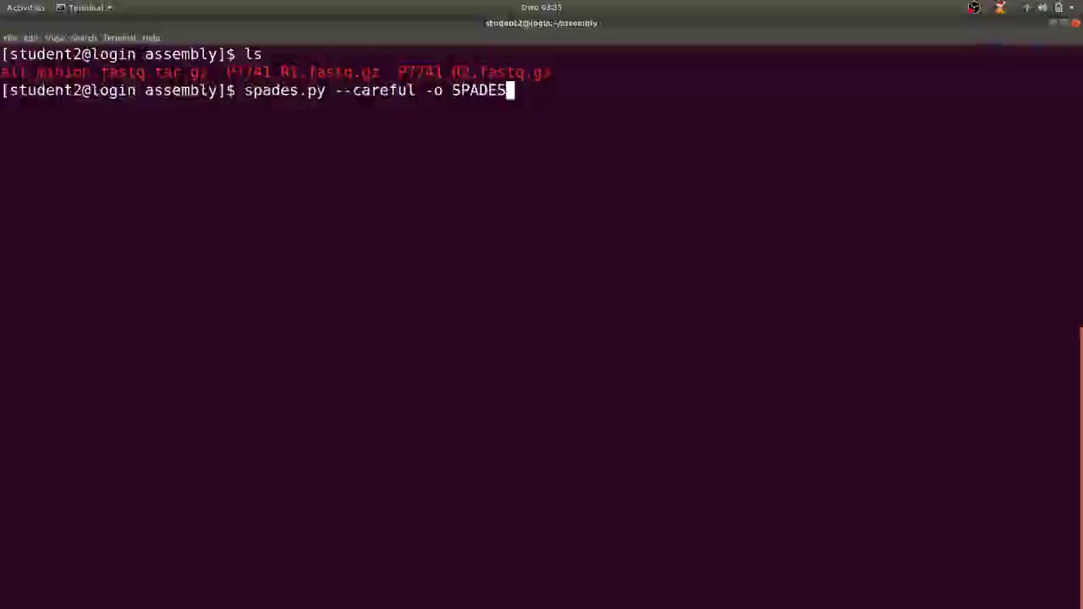
text(_OUT)
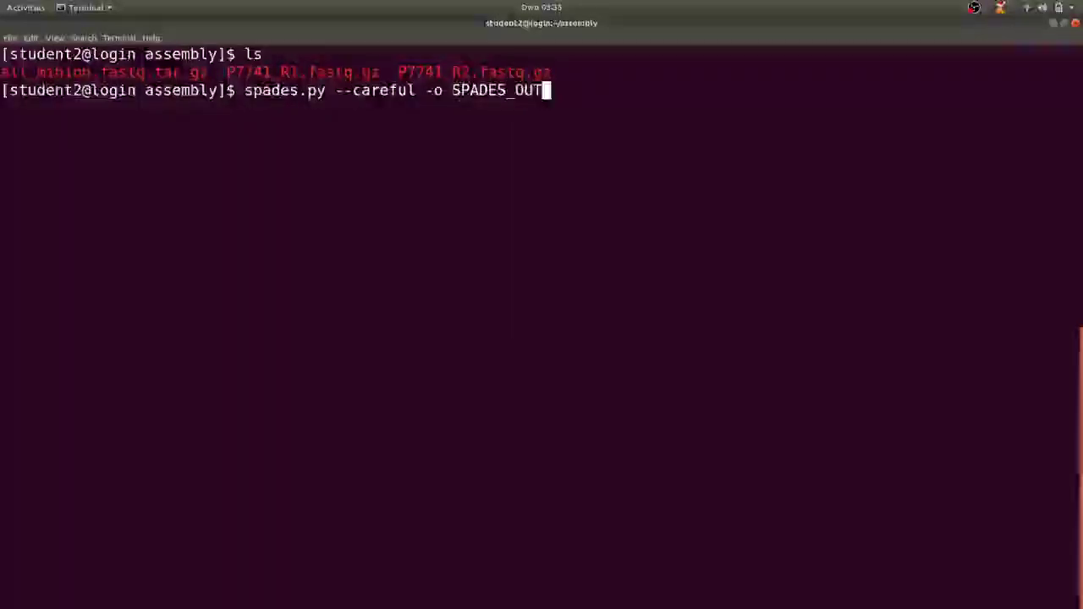
Add the paired-end reads to the command, with P7741_R1.fastq.gz as -1 and P7741_R2.fastq.gz as -2
text( -1)
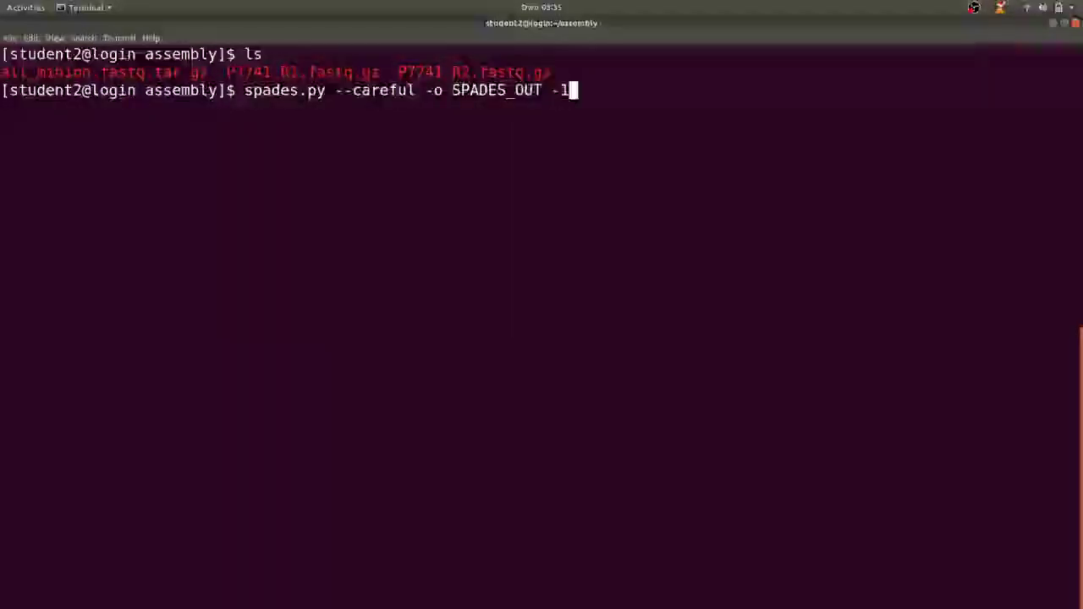
text( P)
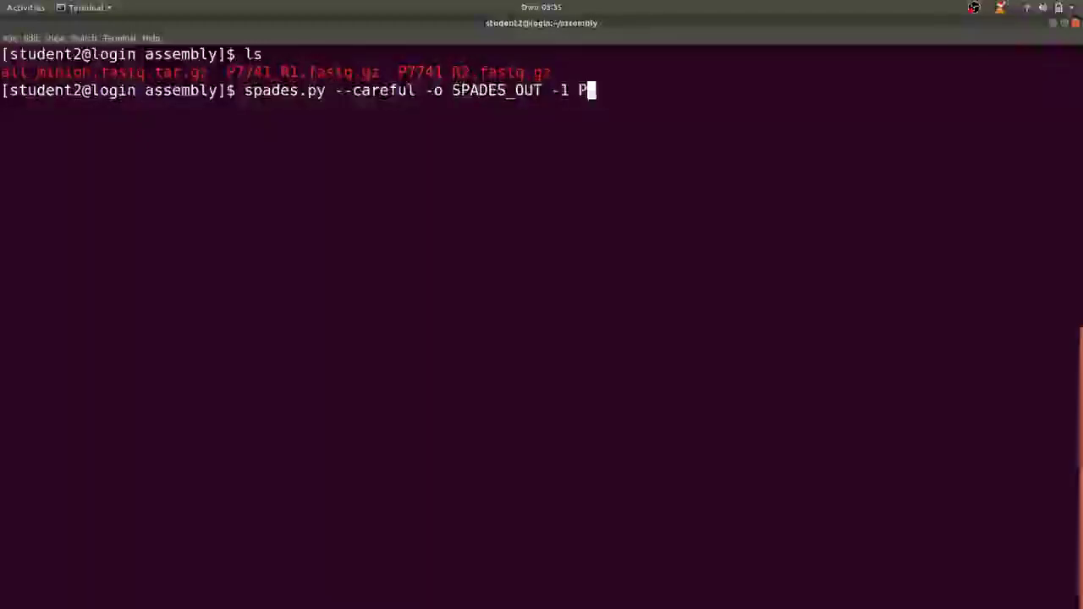
text(7741)
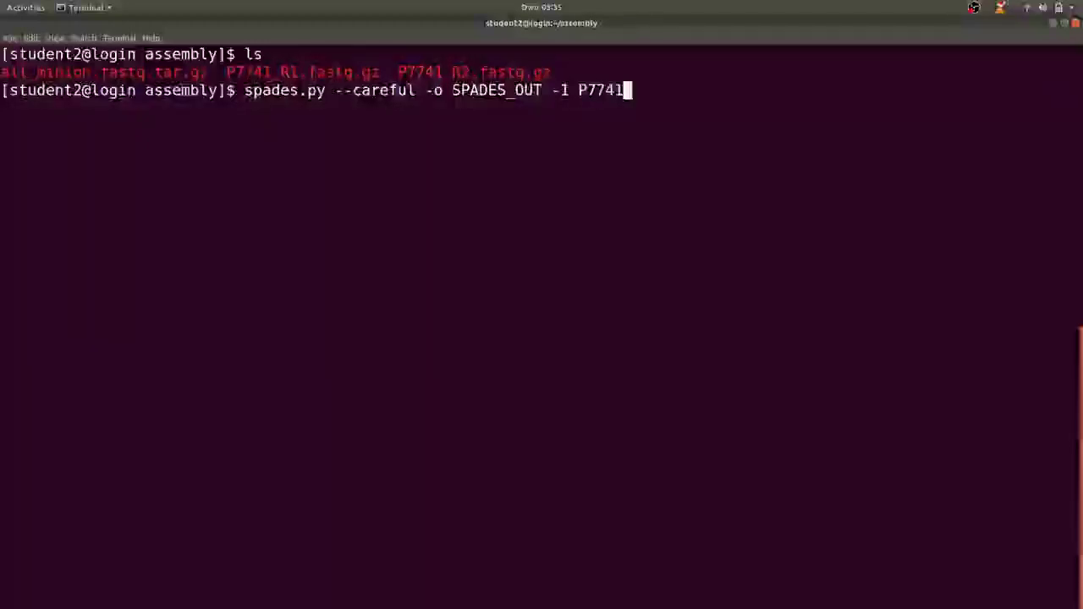
text(_R1.fastq.gz)
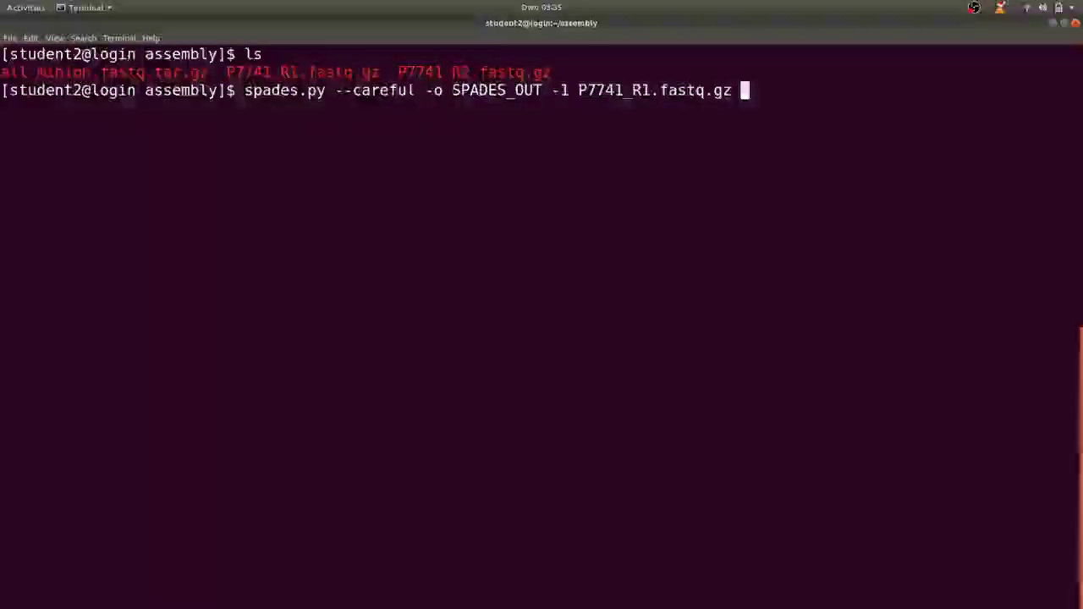
text( -2)
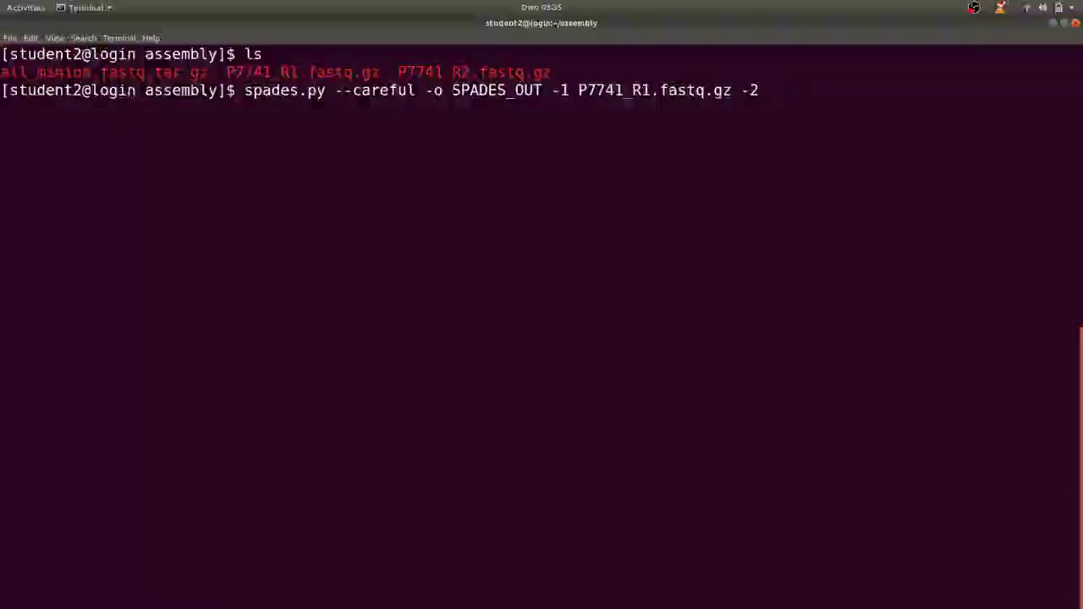
text( P7741_R)
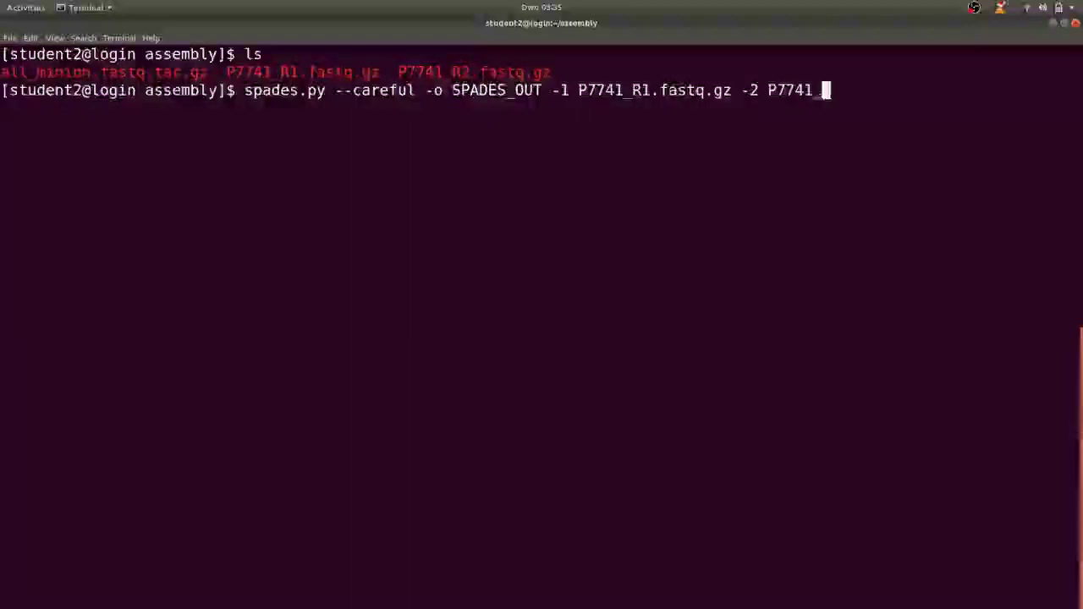
text(2.fast)
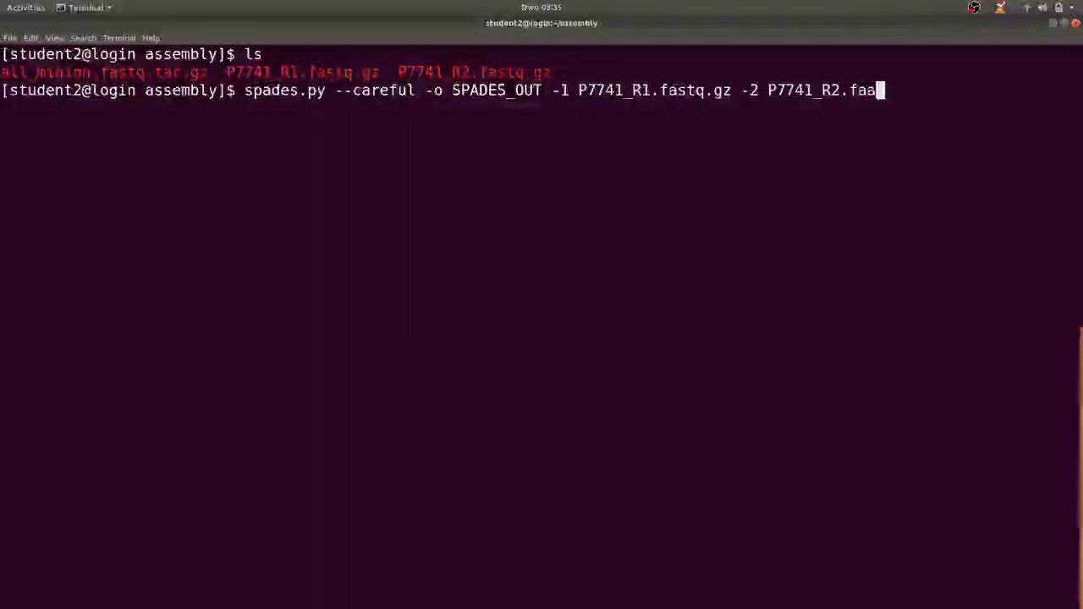
text(q.gz )
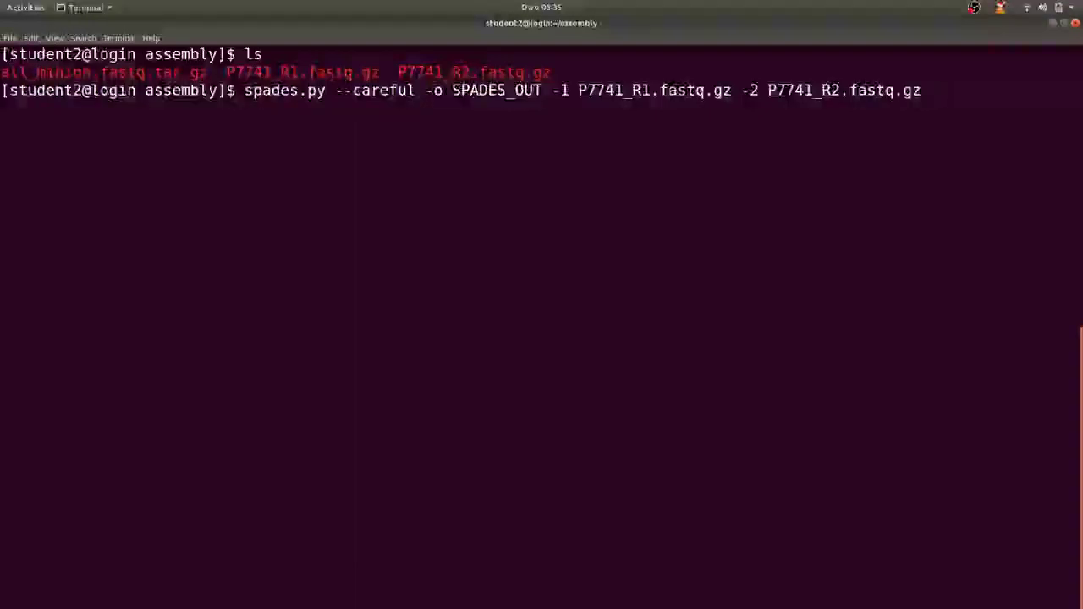
Add all_minion.fastq.tar.gz as the --nanopore input and run the SPAdes assembly
text(--nanopre)
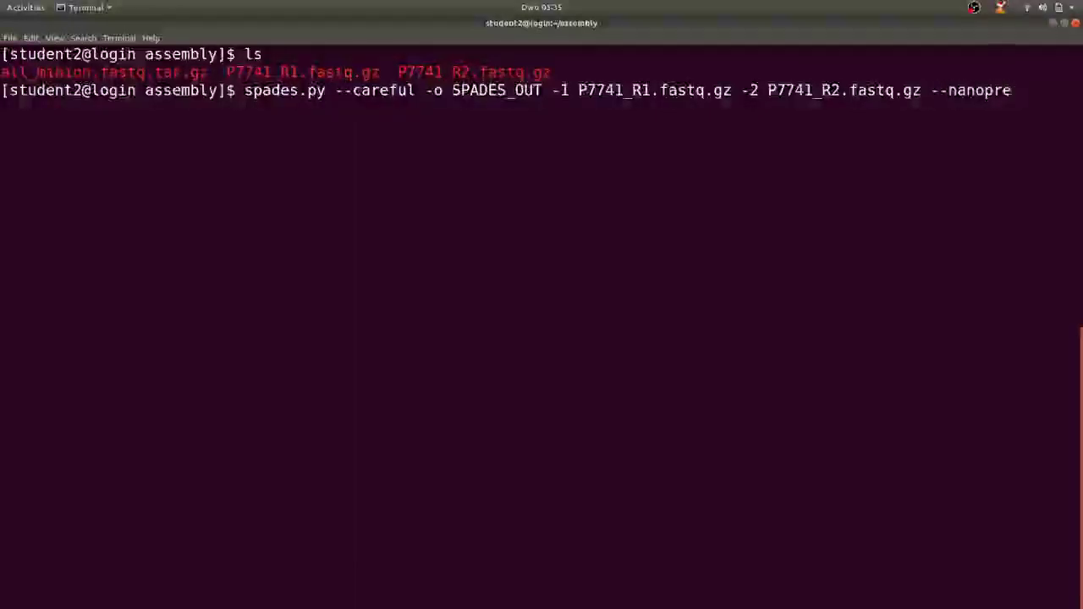
key(BackSpace)
key(BackSpace)
text(ore )
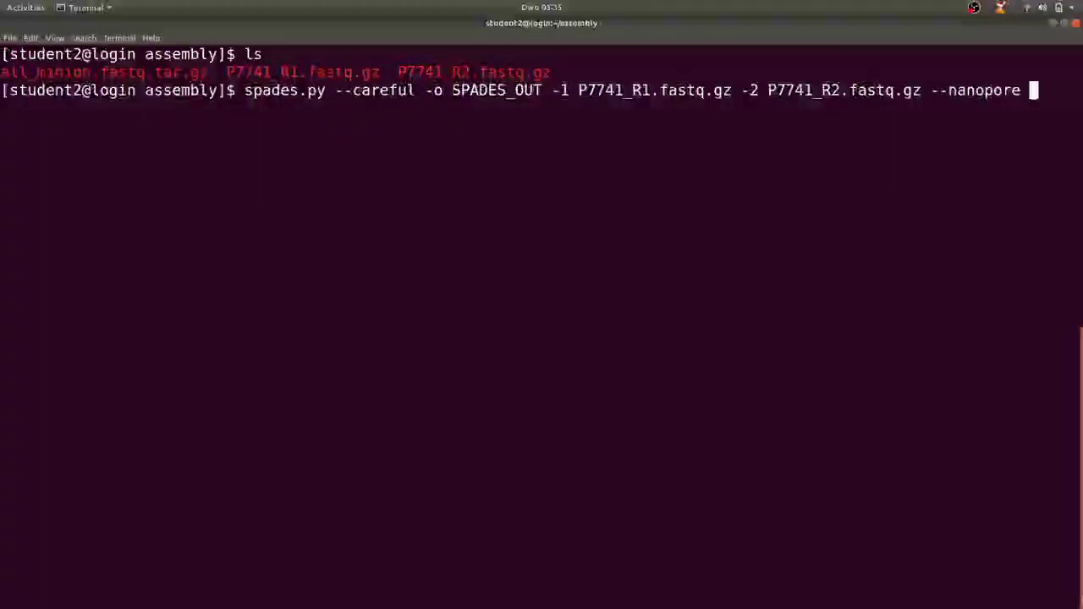
text(all_mi)
key(Tab)
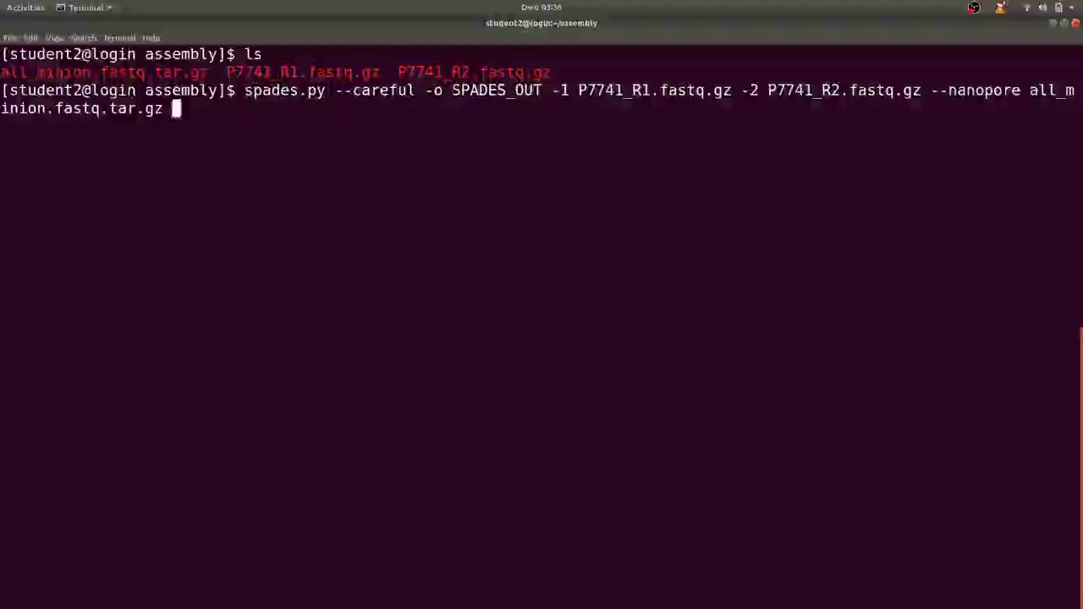
key(Return)
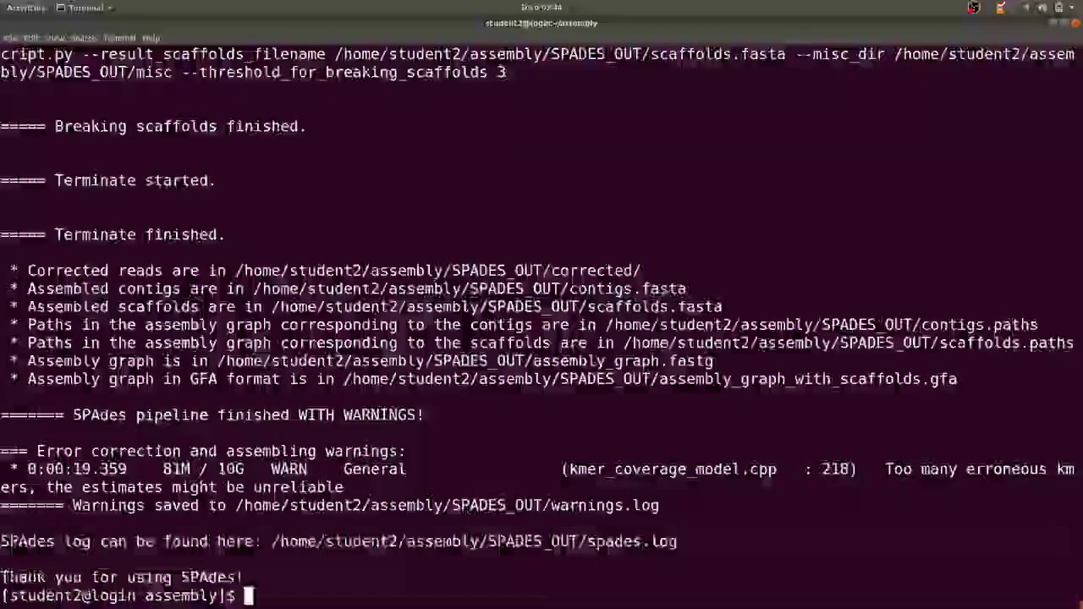
Examine the SPAdes closing summary for the output file paths and the location of warnings.log
scroll(542, 322, up, 2)
scroll(542, 321, down, 2)
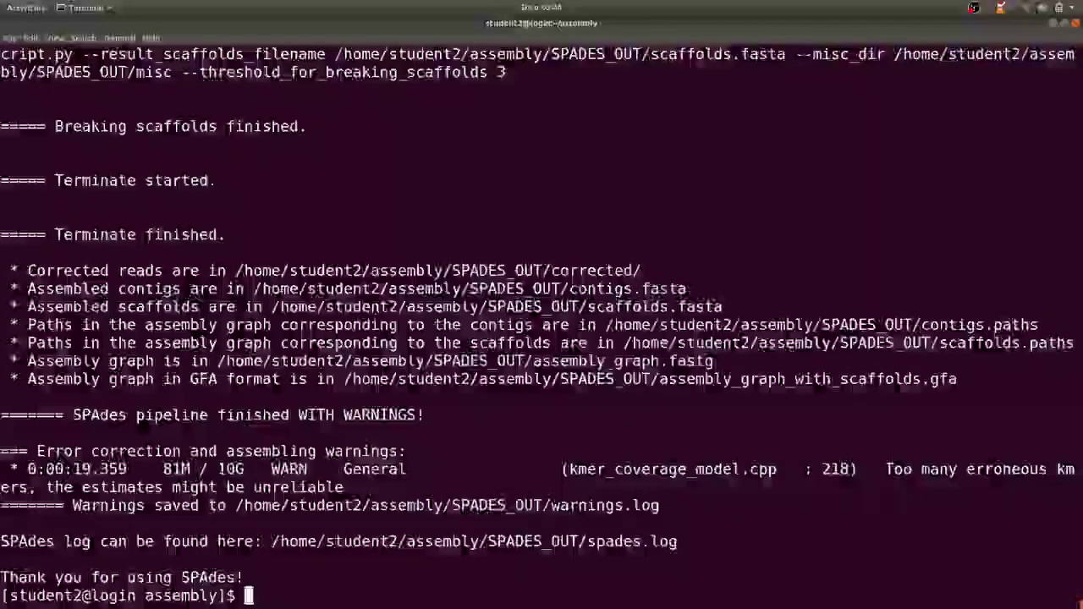
scroll(542, 321, up, 2)
scroll(541, 321, down, 2)
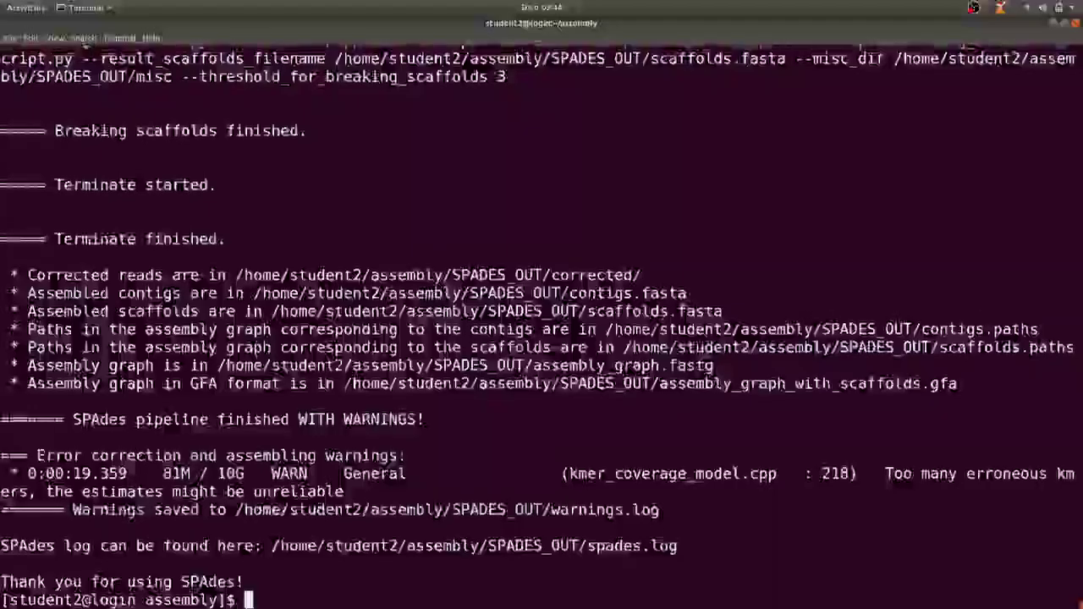
scroll(542, 322, up, 1)
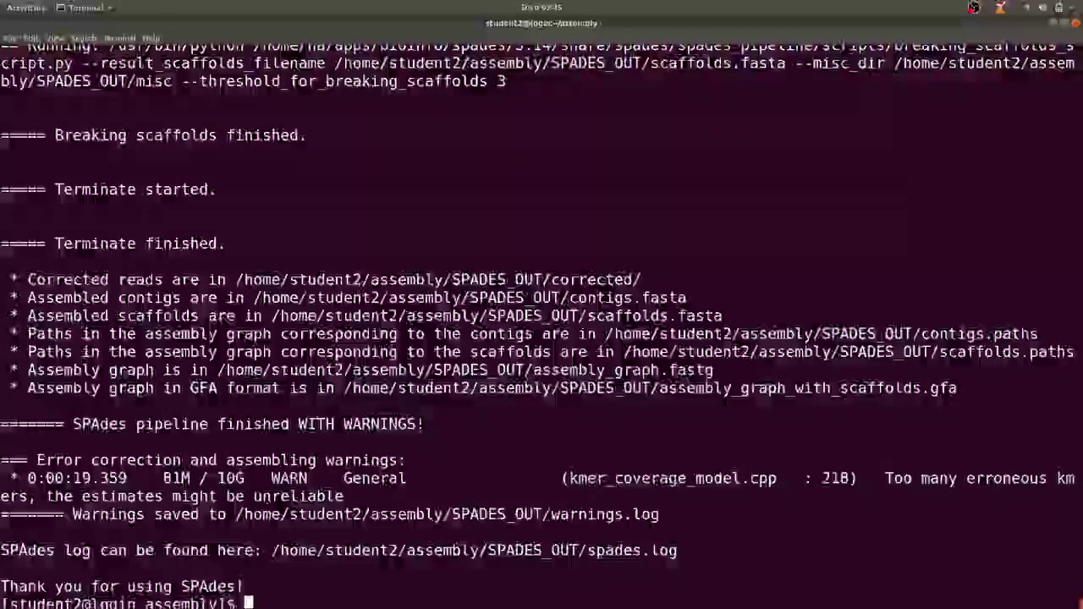
mouse_move(563, 514)
mouse_down()
mouse_move(1073, 514)
mouse_move(552, 514)
mouse_up()
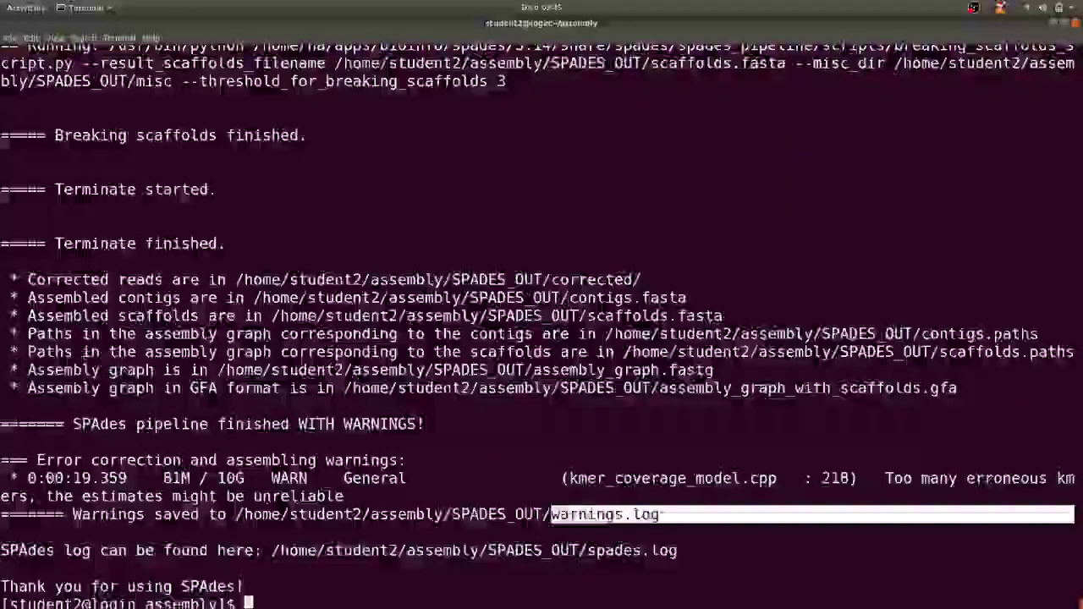
click(552, 513)
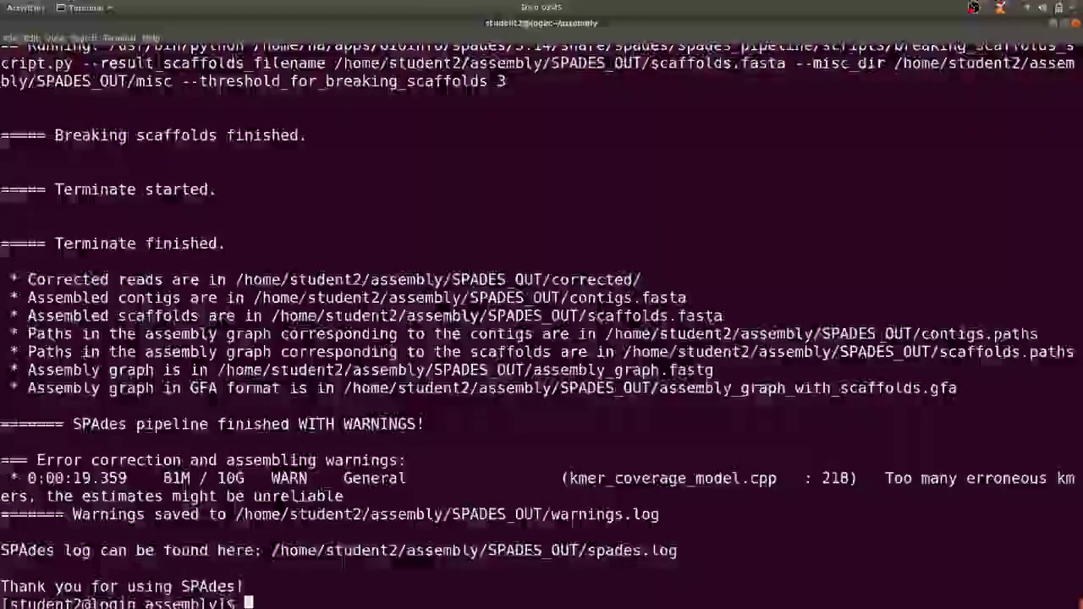
scroll(542, 305, down, 1)
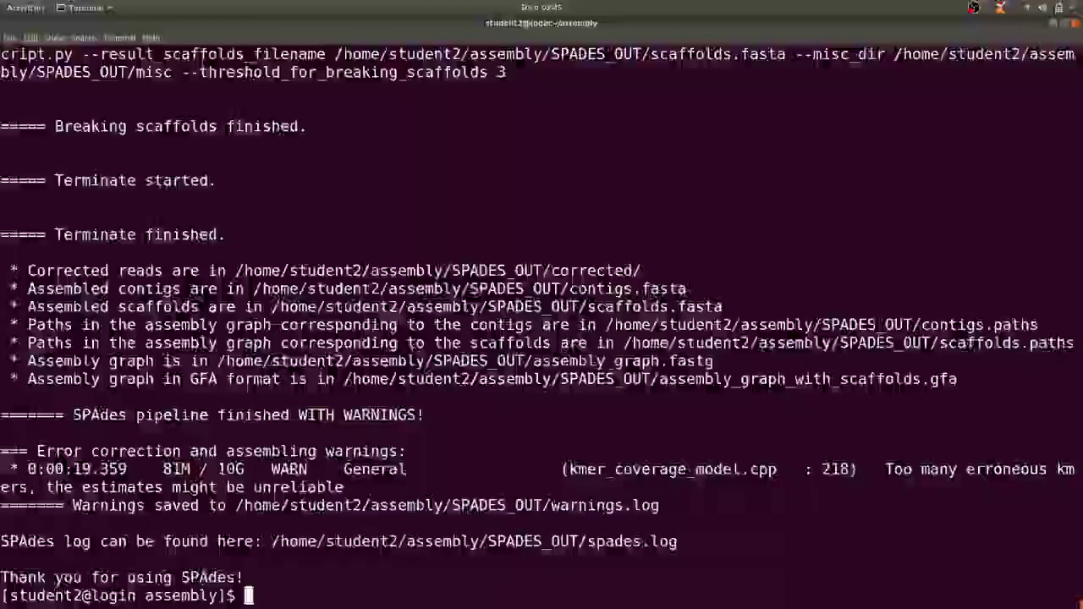
List the assembly directory and the contents of SPADES_OUT with ls to locate contigs.fasta and scaffolds.fasta
text(ls)
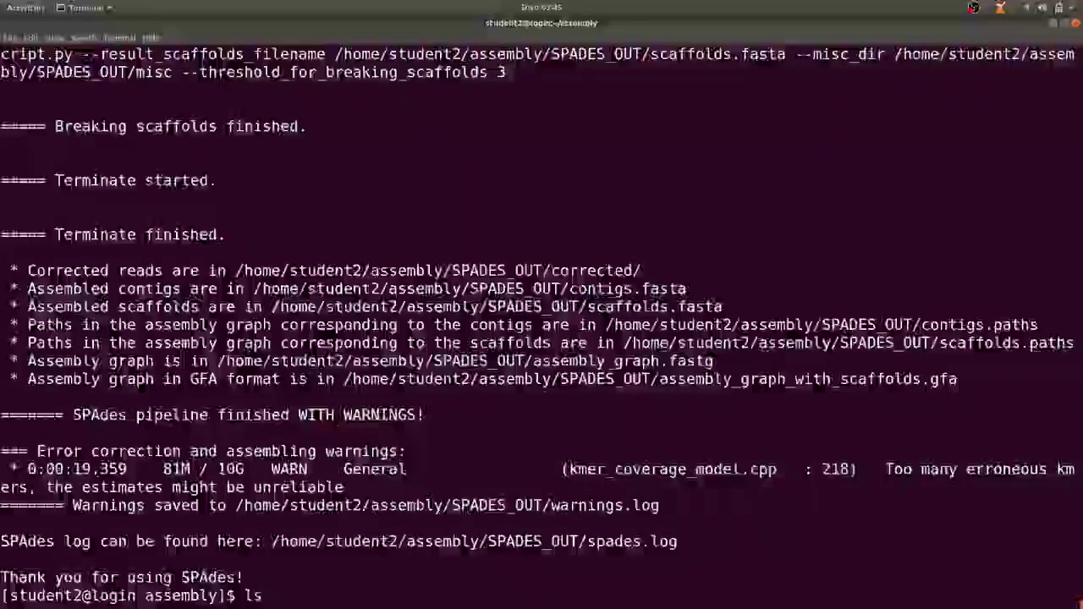
key(Return)
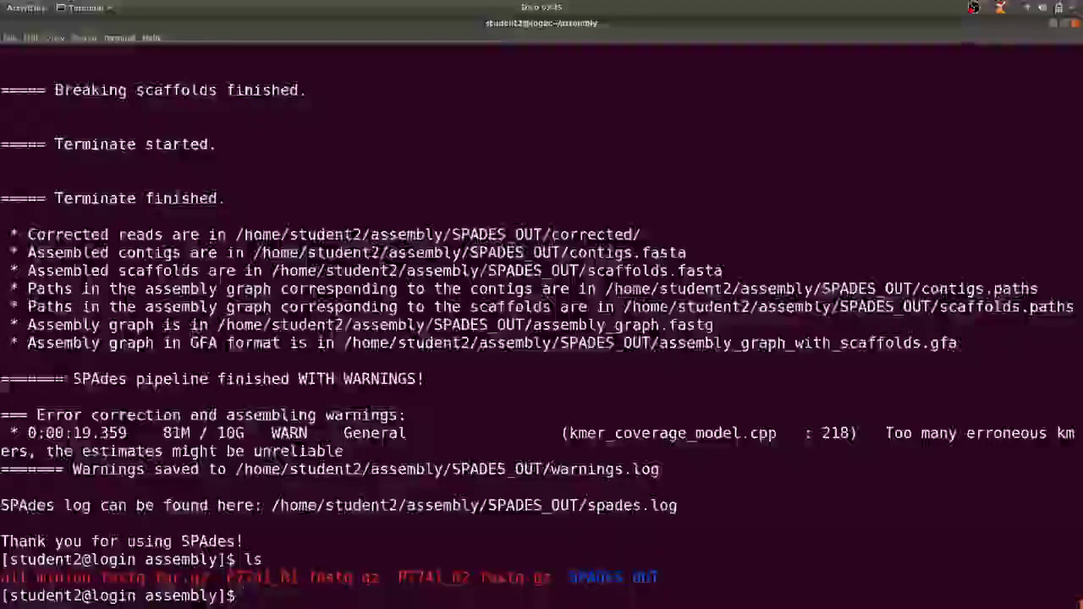
text(ls SPA)
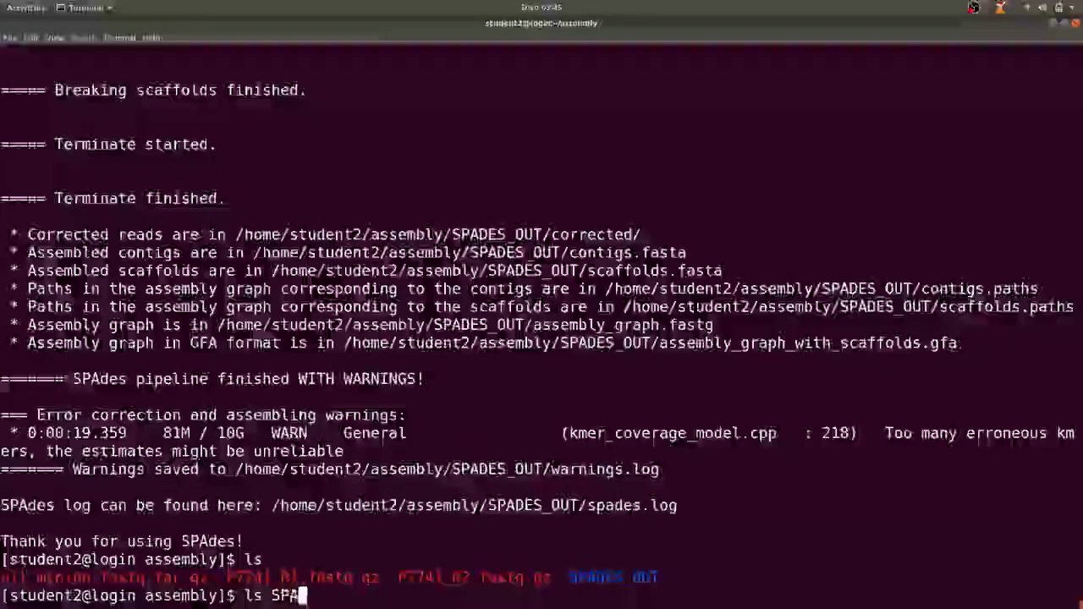
key(Tab)
key(Return)
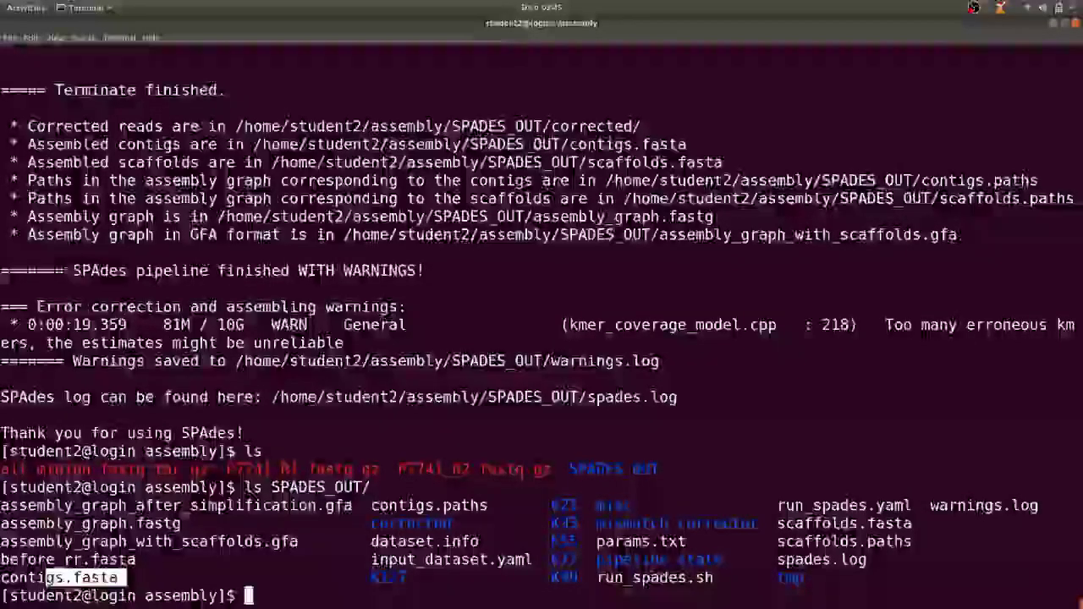
drag(777, 524, 912, 524)
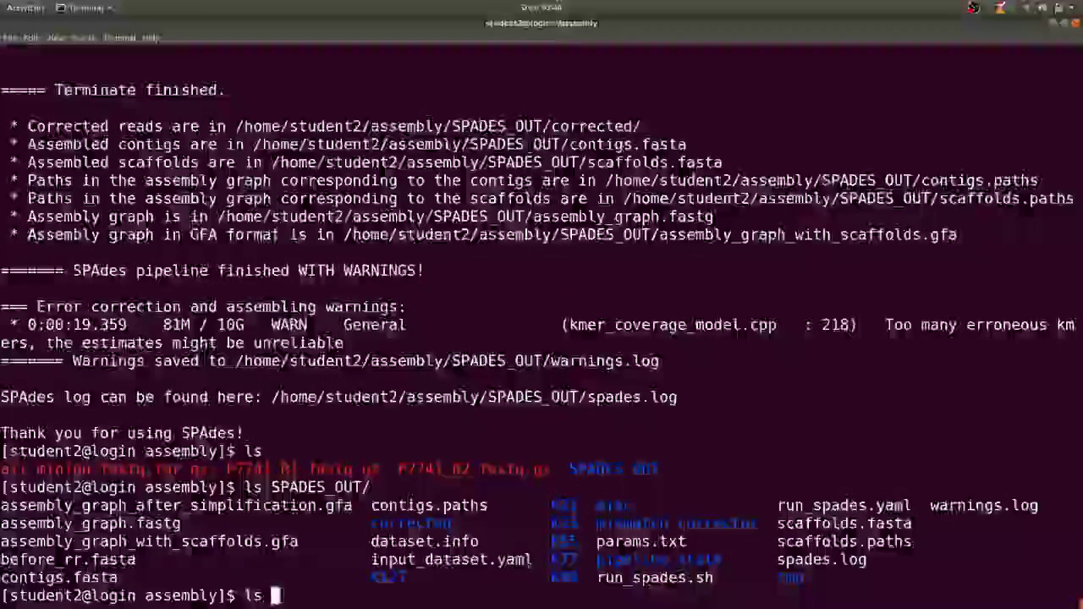
key(BackSpace)
key(BackSpace)
text(cat)
key(BackSpace)
key(BackSpace)
key(BackSpace)
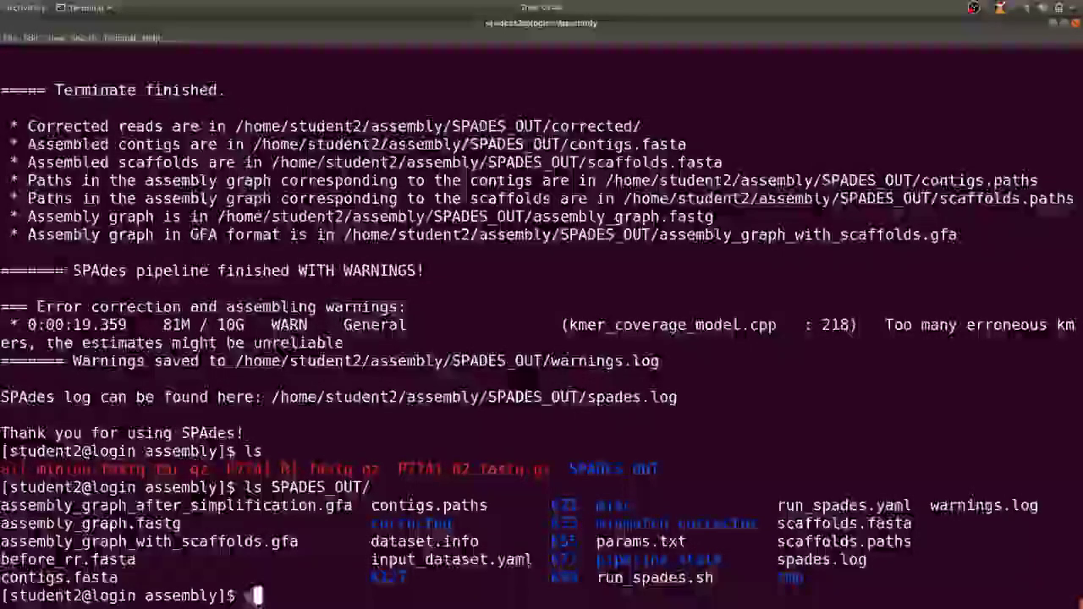
Count the assembled contigs by running grep '>' SPADES_OUT/contigs.fasta |wc -l
text(grep '>' )
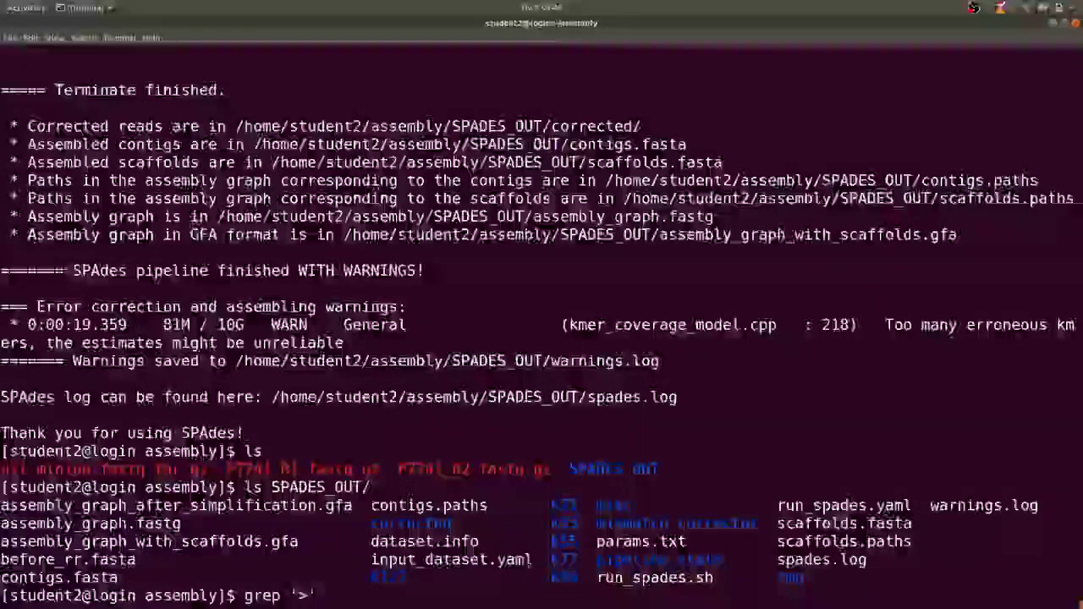
text(SP)
key(Tab)
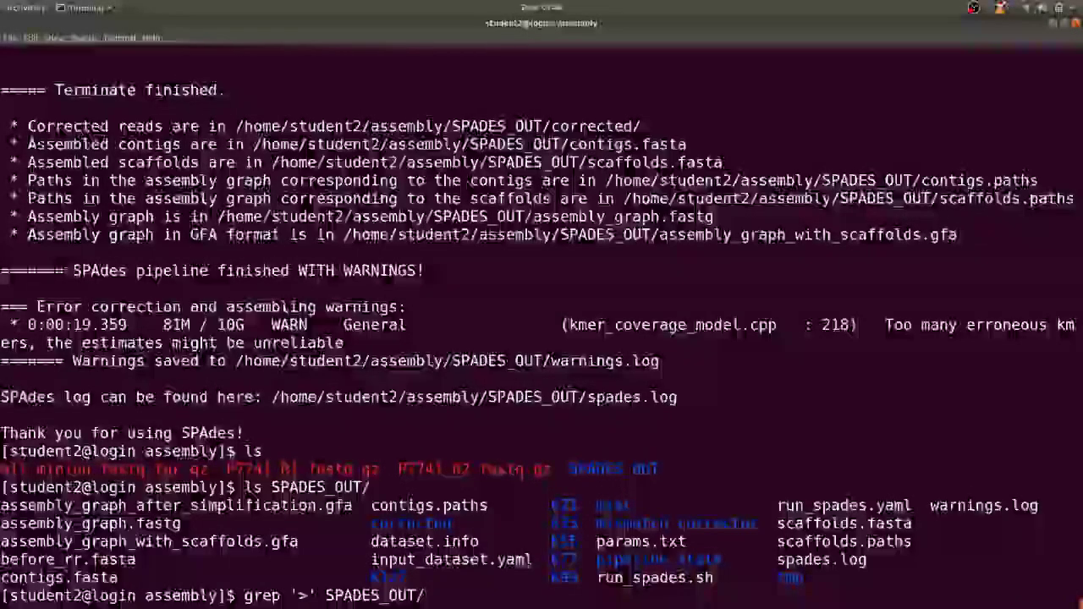
text(con)
key(Tab)
text(f)
key(Tab)
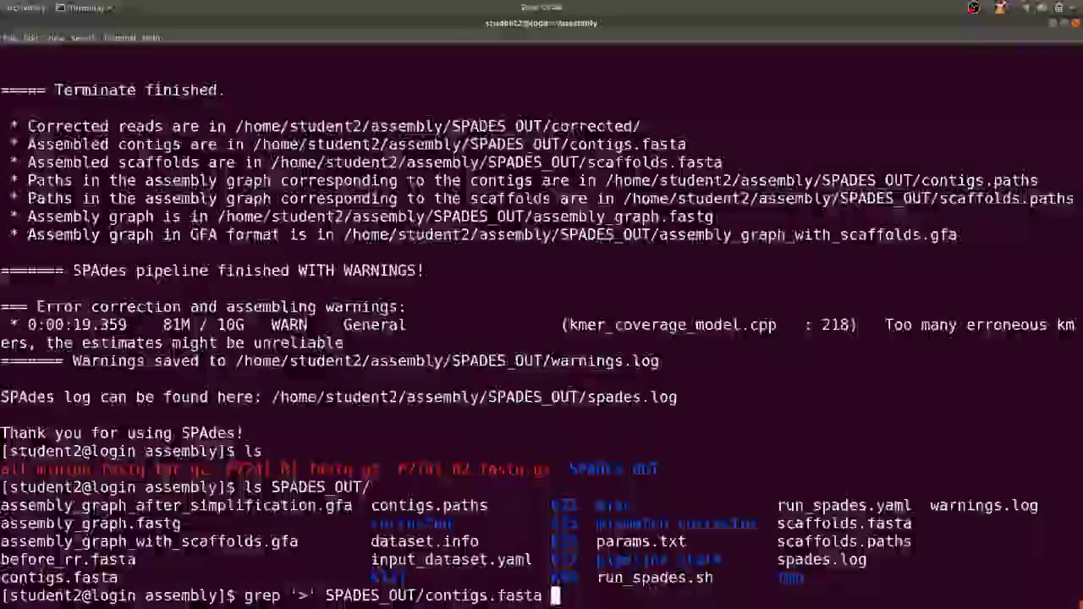
text(|wc -)
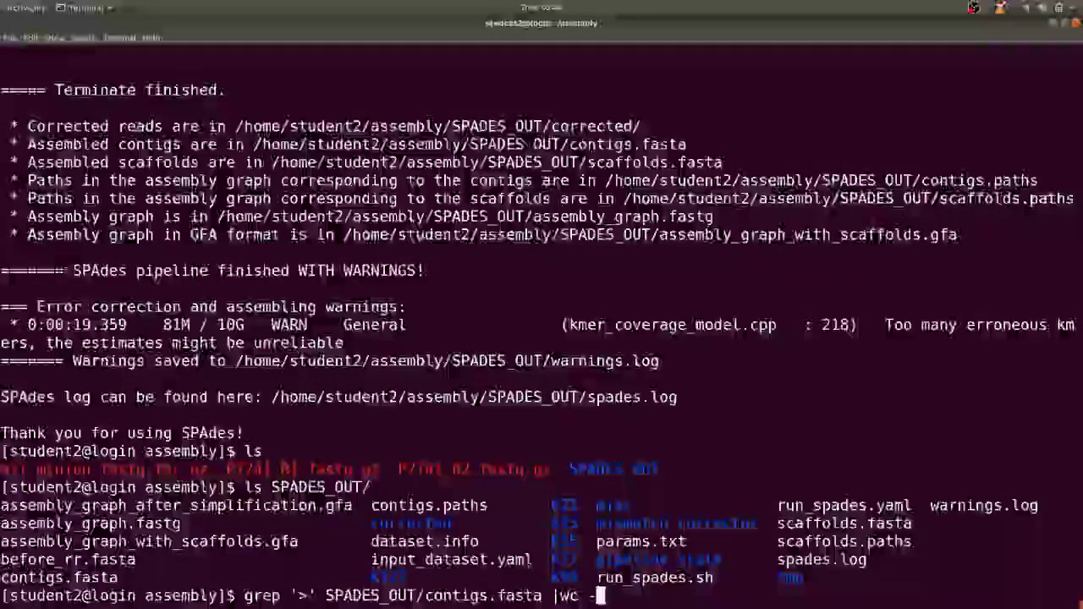
text(l)
key(Return)
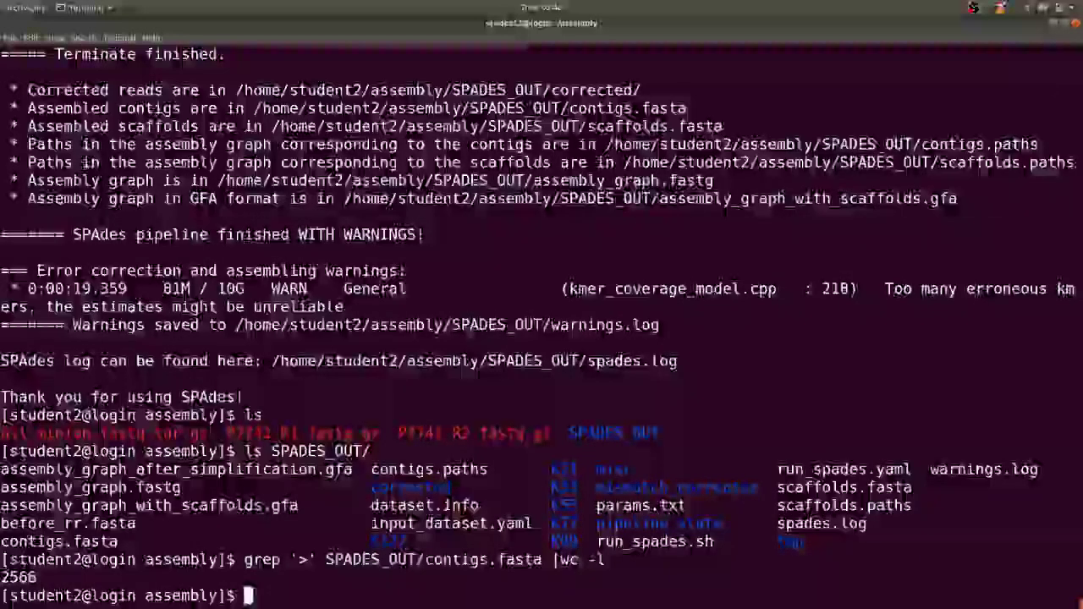
scroll(541, 338, up, 1)
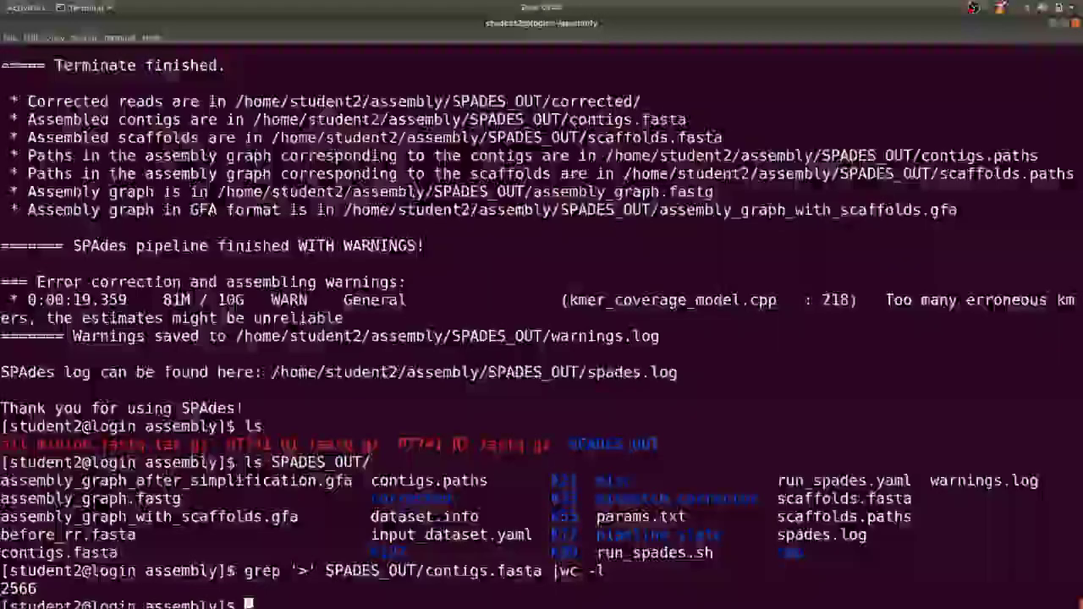
scroll(542, 338, down, 1)
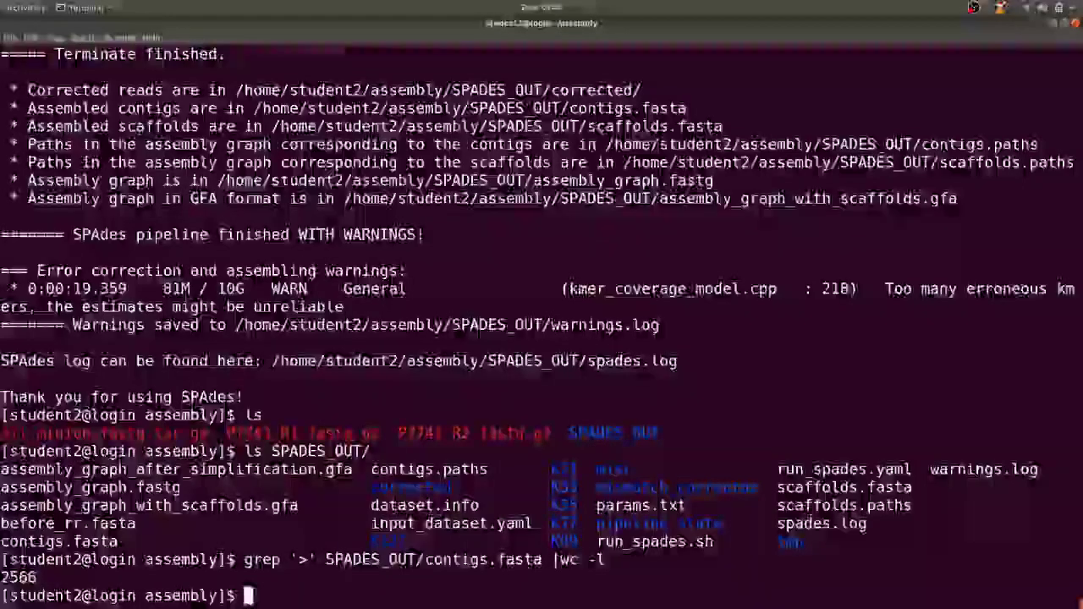